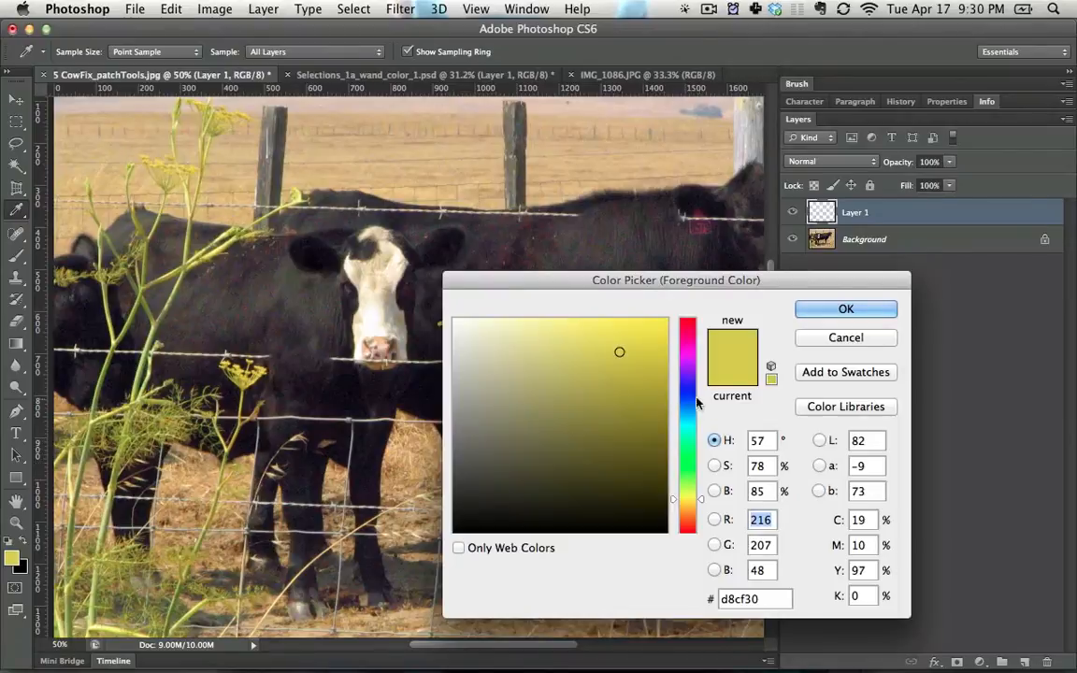
Set the foreground color to a saturated blue and undo the existing yellow brush stroke on Layer 1.
left_click(693, 395)
left_click(630, 425)
left_click_drag(654, 352, 670, 317)
left_click(842, 312)
key("b")
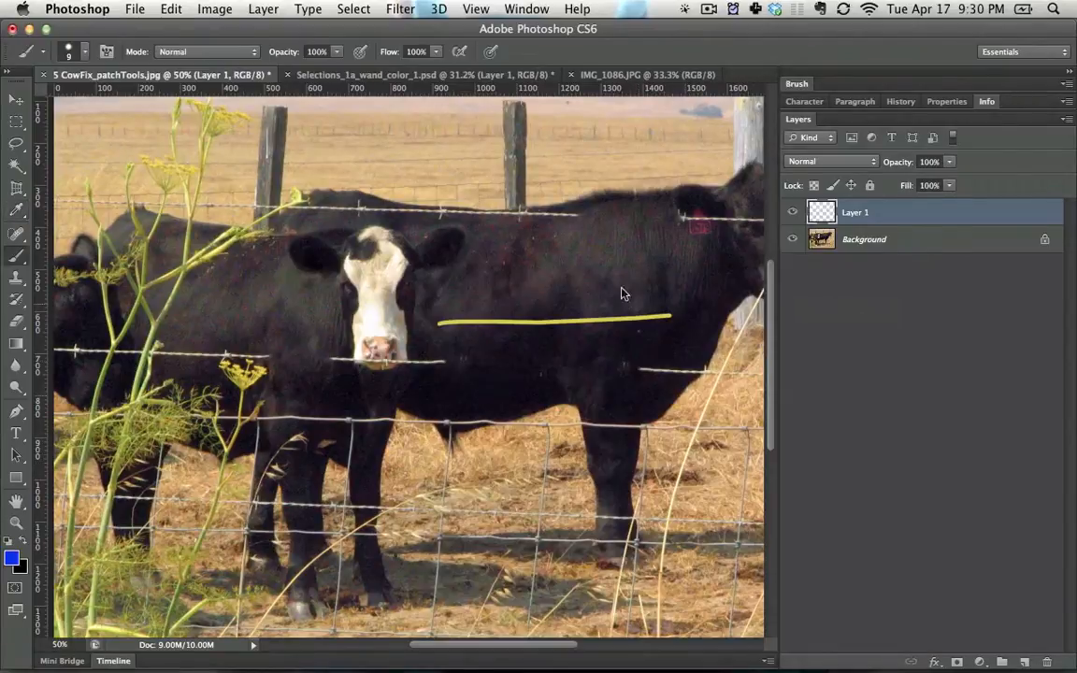
key("alt+super+z")
key("alt+super+z")
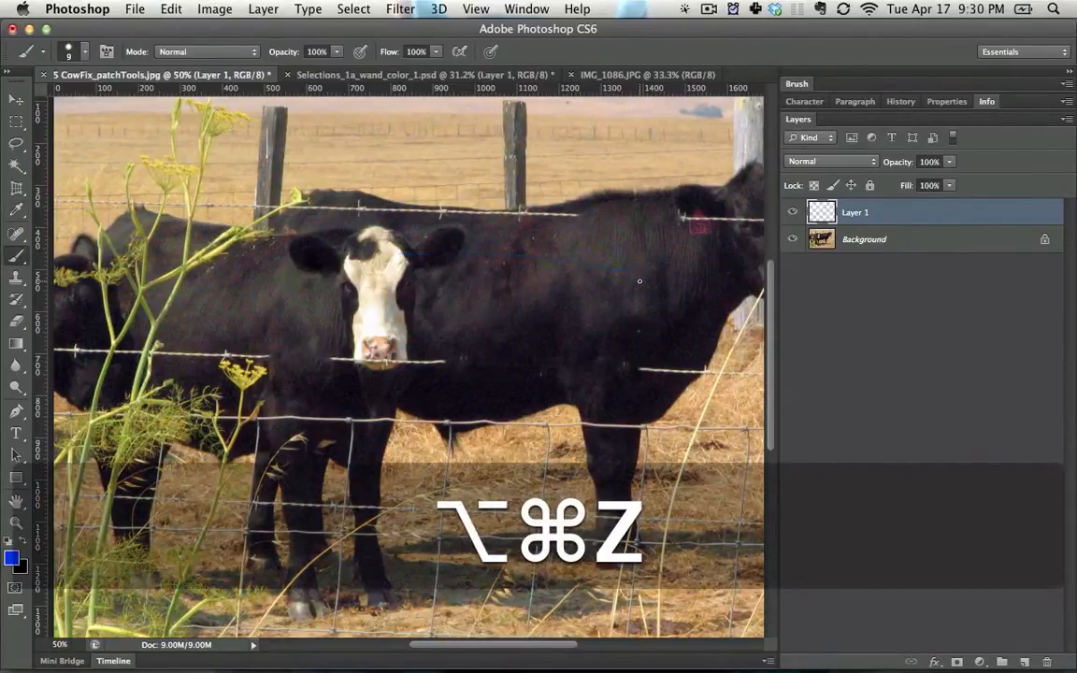
Paint a 60 px blue stroke across the rear cow's side and a thinner 20 px stroke below it.
key("bracketright")
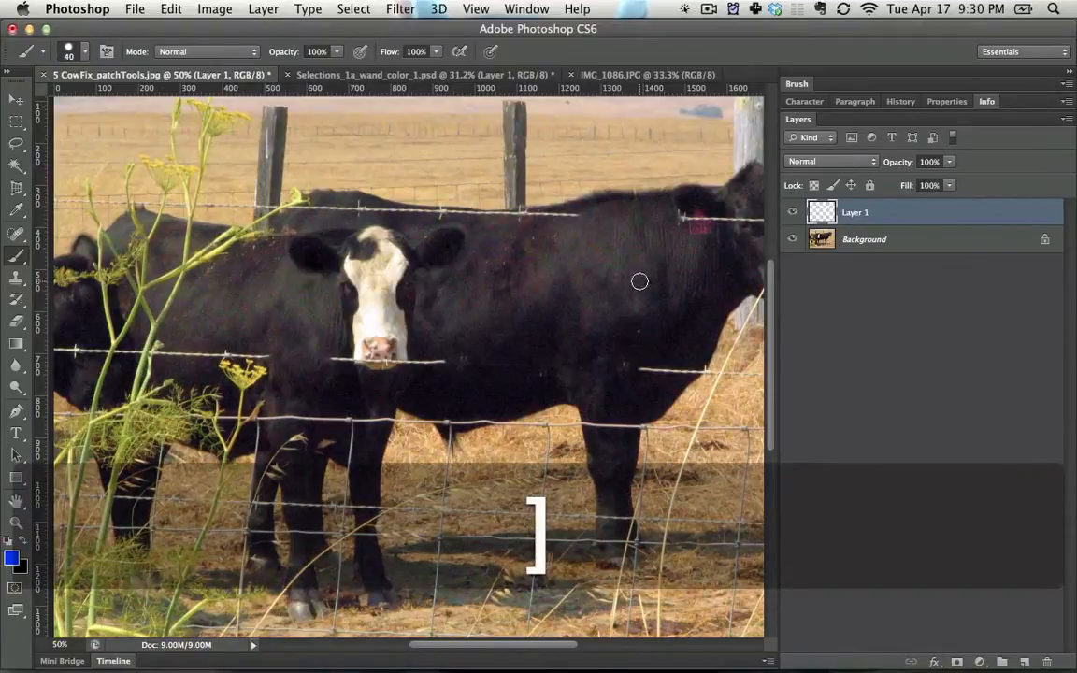
left_click_drag(423, 289, 760, 279)
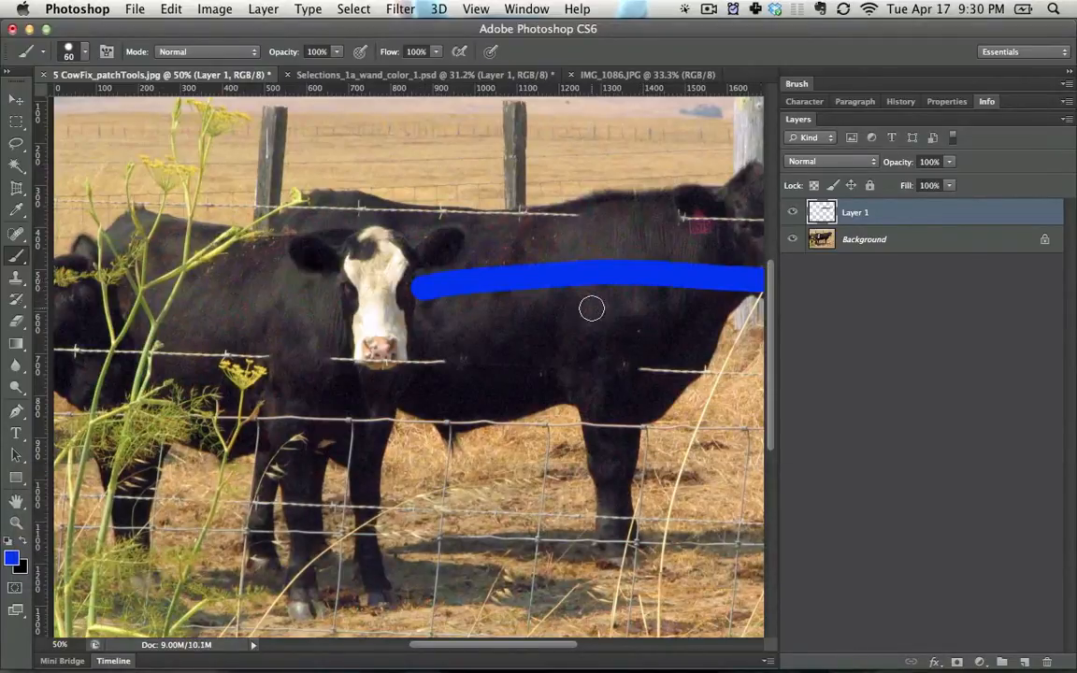
key("bracketleft")
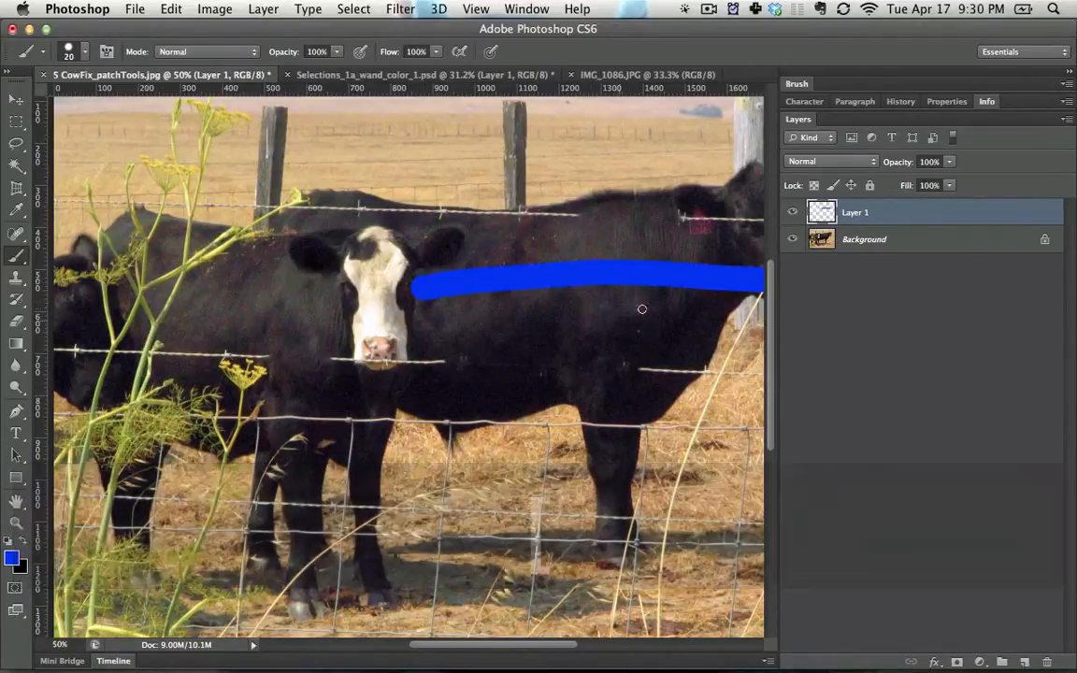
left_click_drag(651, 307, 388, 347)
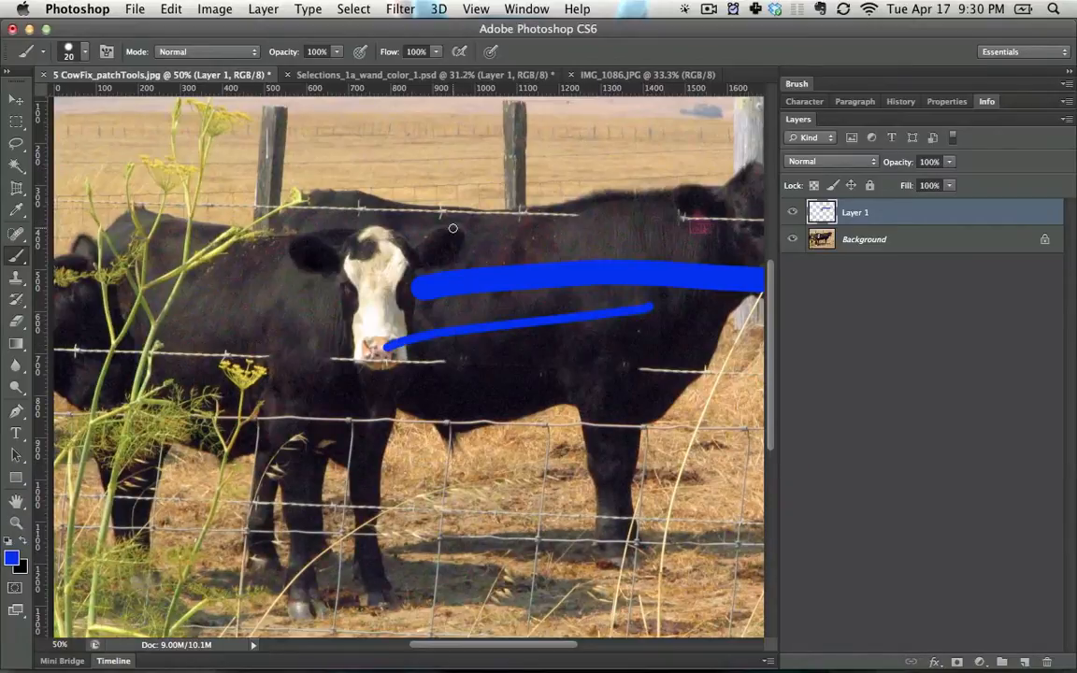
Enlarge the brush to 200 px and paint a wide blue stroke over the fence posts and the cow's back.
key("bracketright")
key("bracketright")
key("bracketright")
key("bracketright")
key("bracketright")
key("bracketright")
key("bracketright")
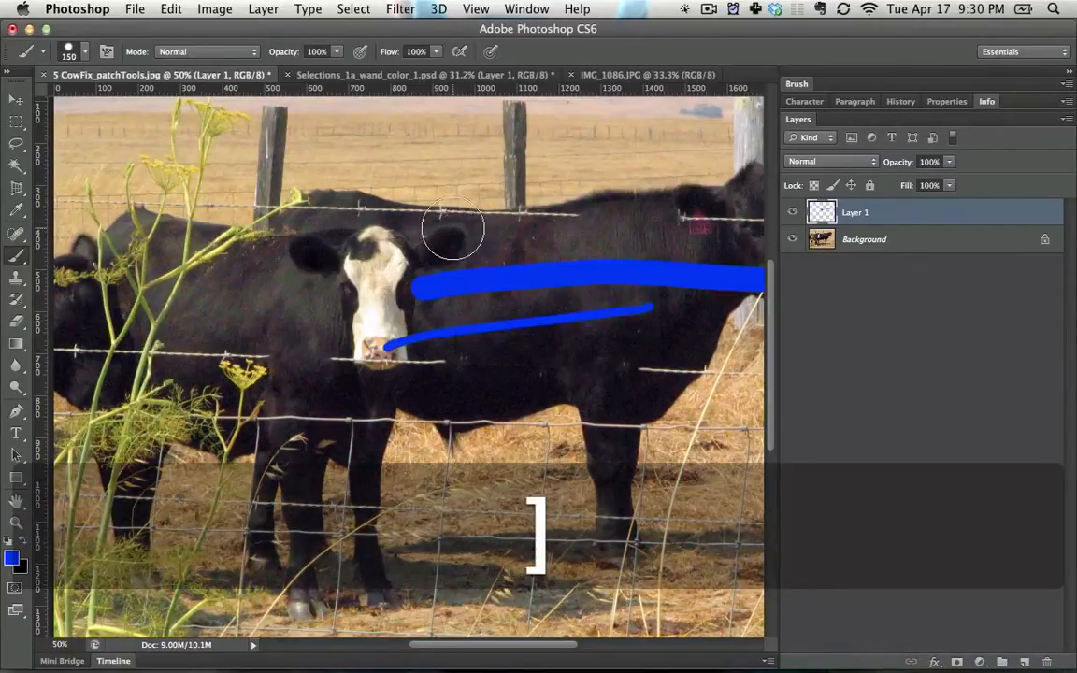
left_click_drag(248, 198, 617, 174)
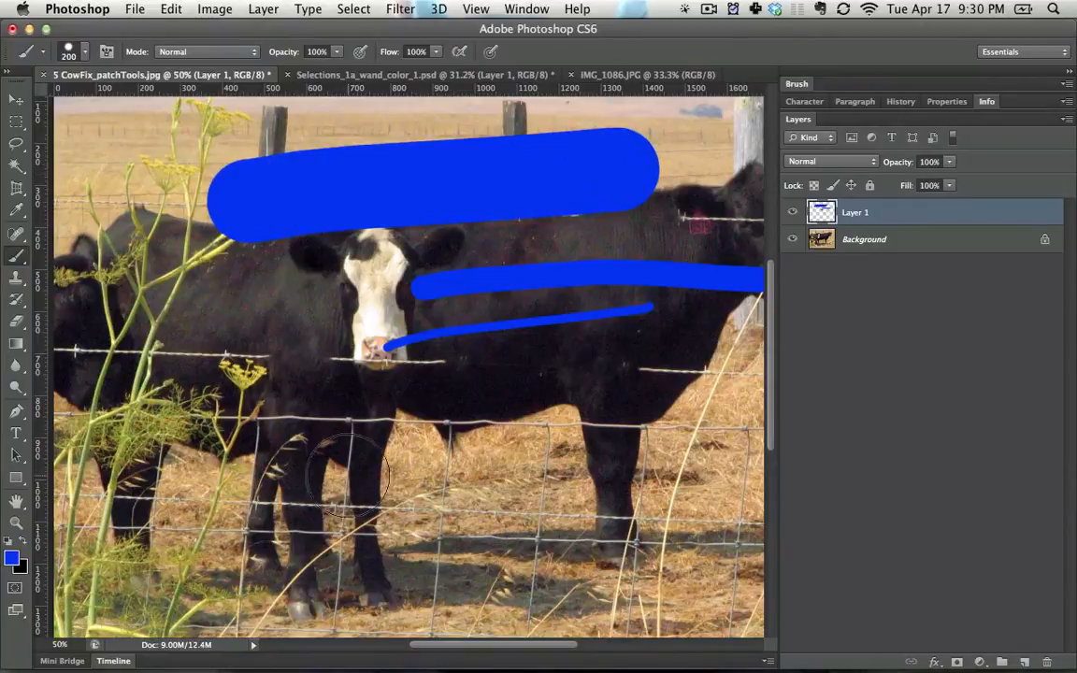
Paint a softened-edge 200 px stroke across the cows' bellies, and a harder-edged one across the ground below.
key("shift")
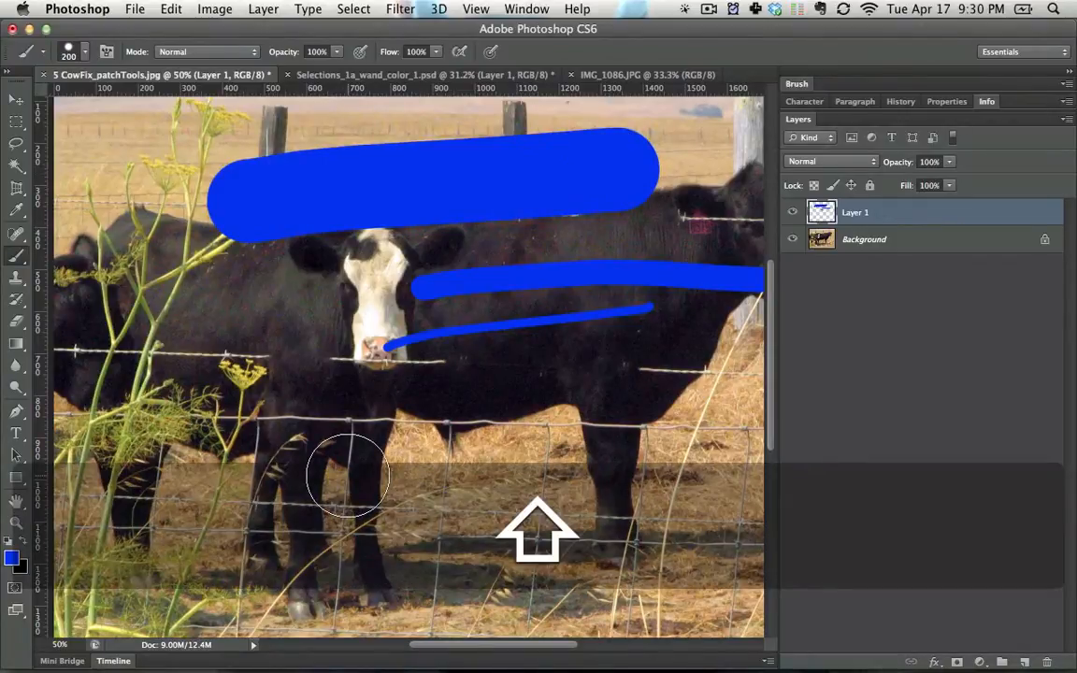
key("shift+bracketleft")
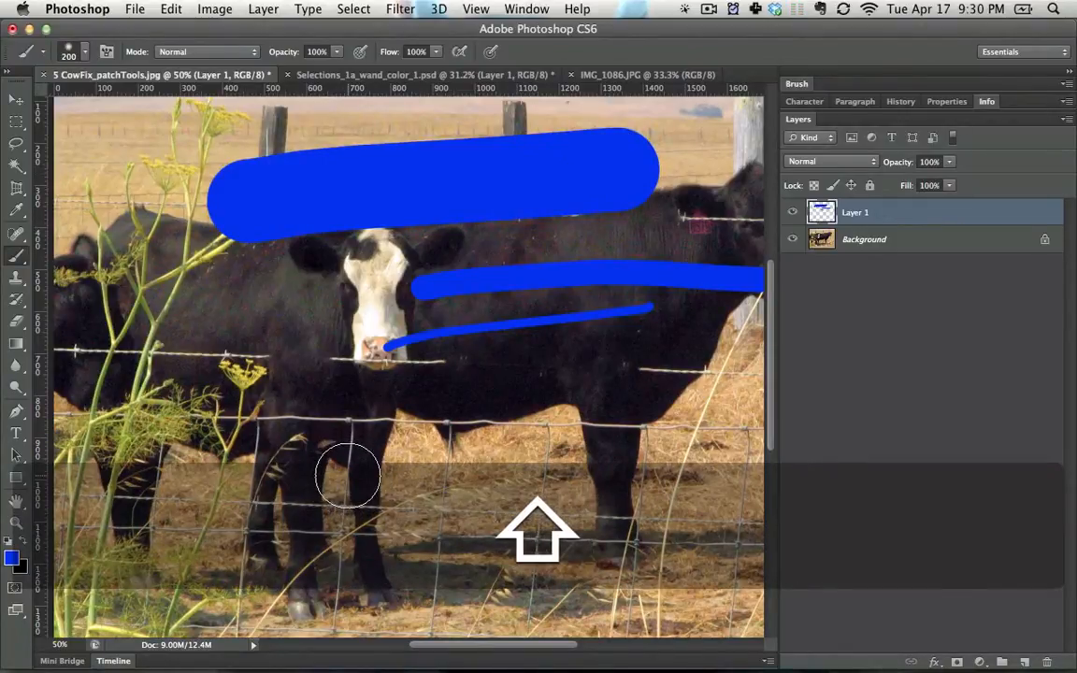
left_click_drag(245, 438, 591, 421)
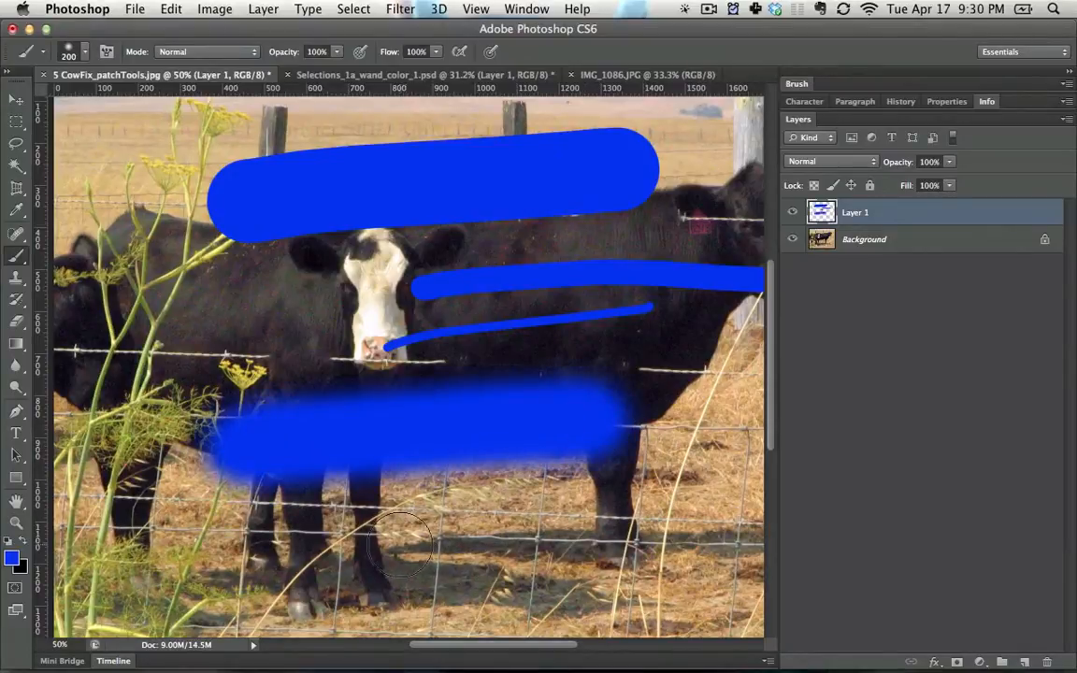
key("shift+bracketright")
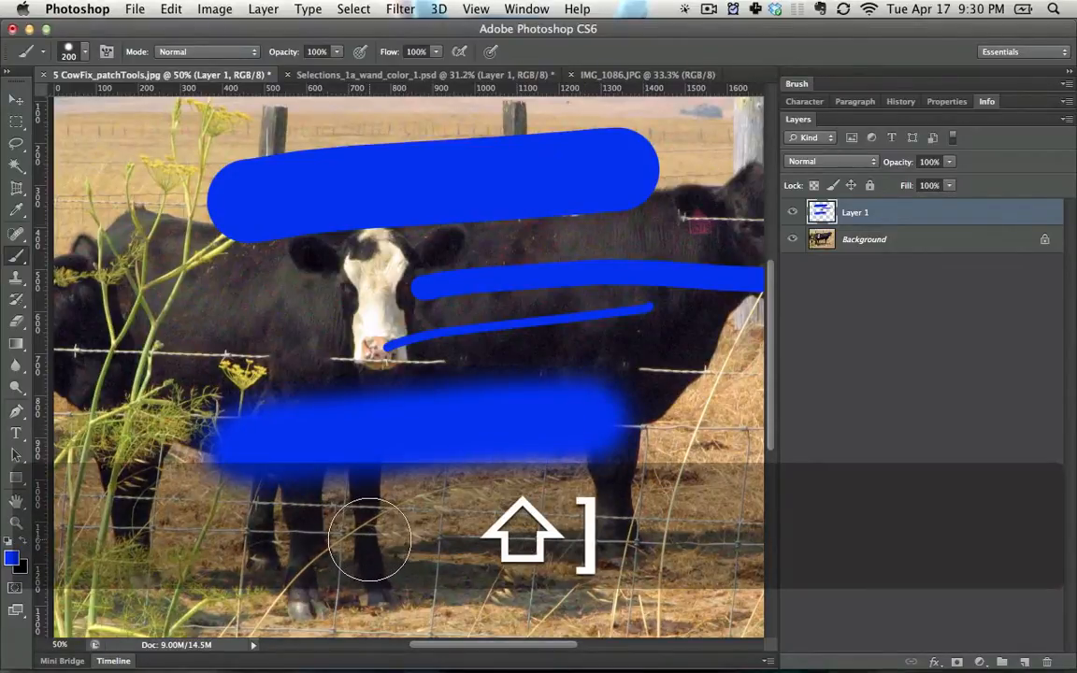
mouse_move(371, 540)
left_mouse_down()
mouse_move(649, 531)
mouse_move(694, 543)
left_mouse_up()
Delete all the blue strokes from Layer 1 and deselect.
key("super+a")
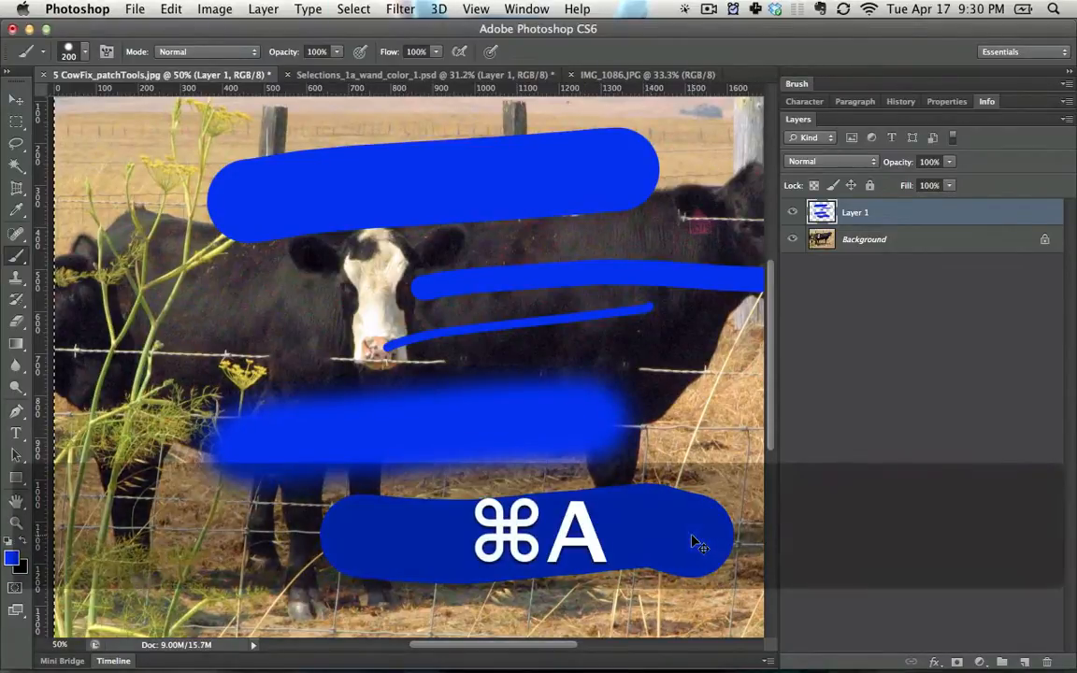
key("BackSpace")
key("super+d")
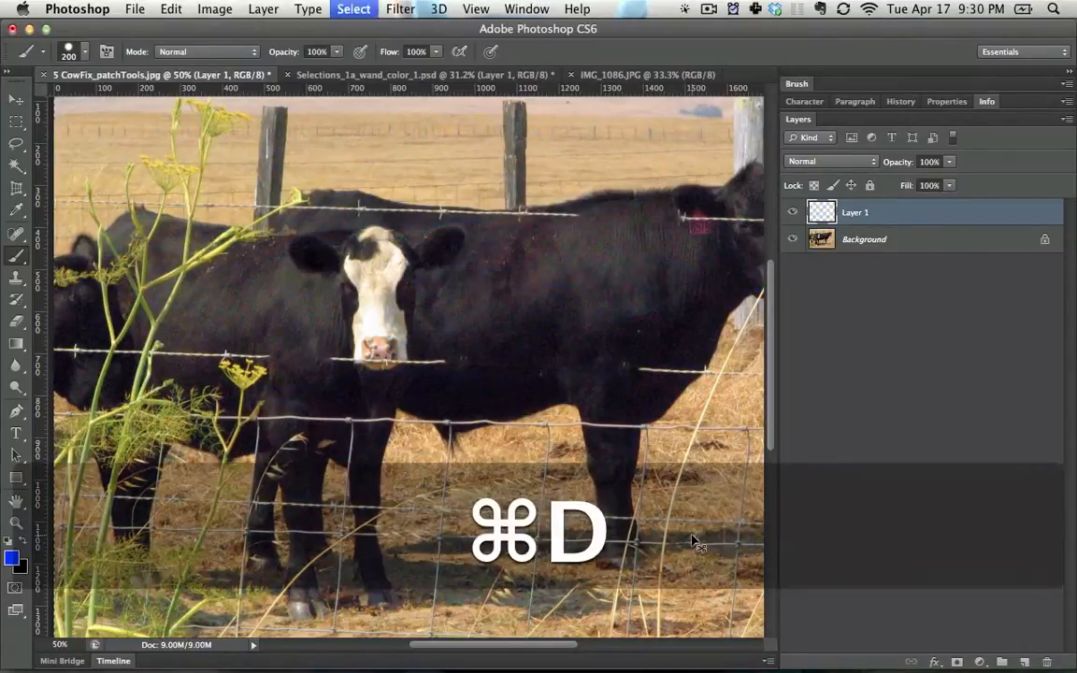
Reduce the brush to 80 px, sample yellow-green from the flower head, and paint a zigzag on the rear cow's side.
key("bracketleft")
key("bracketleft")
key("bracketleft")
key("bracketleft")
key("bracketleft")
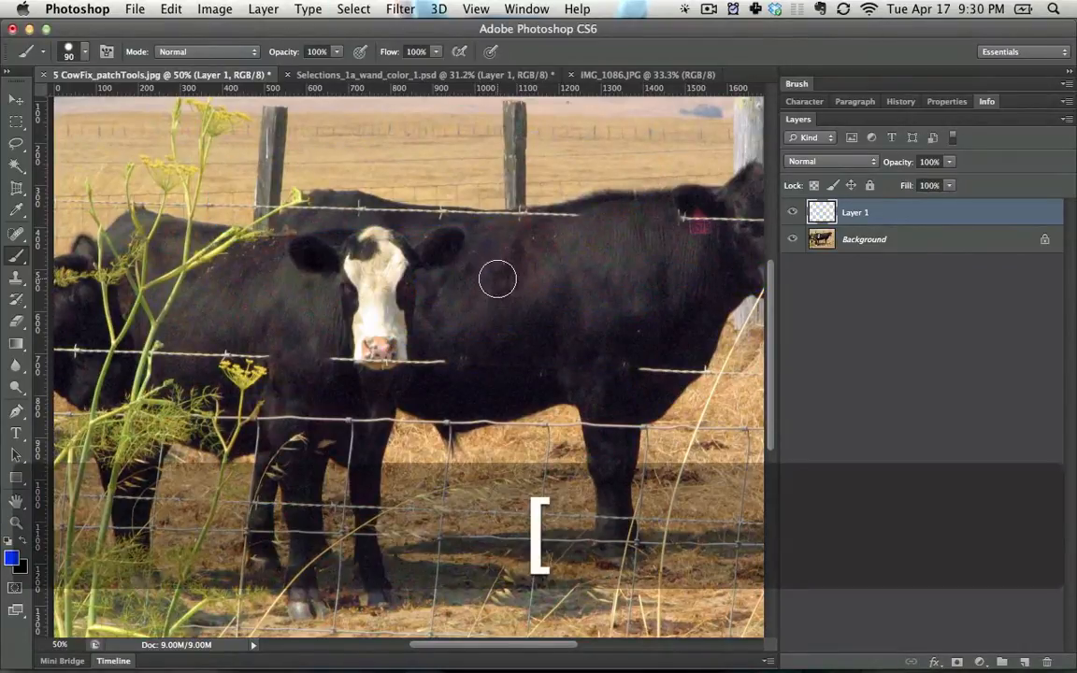
key("alt")
left_click(257, 370, "alt")
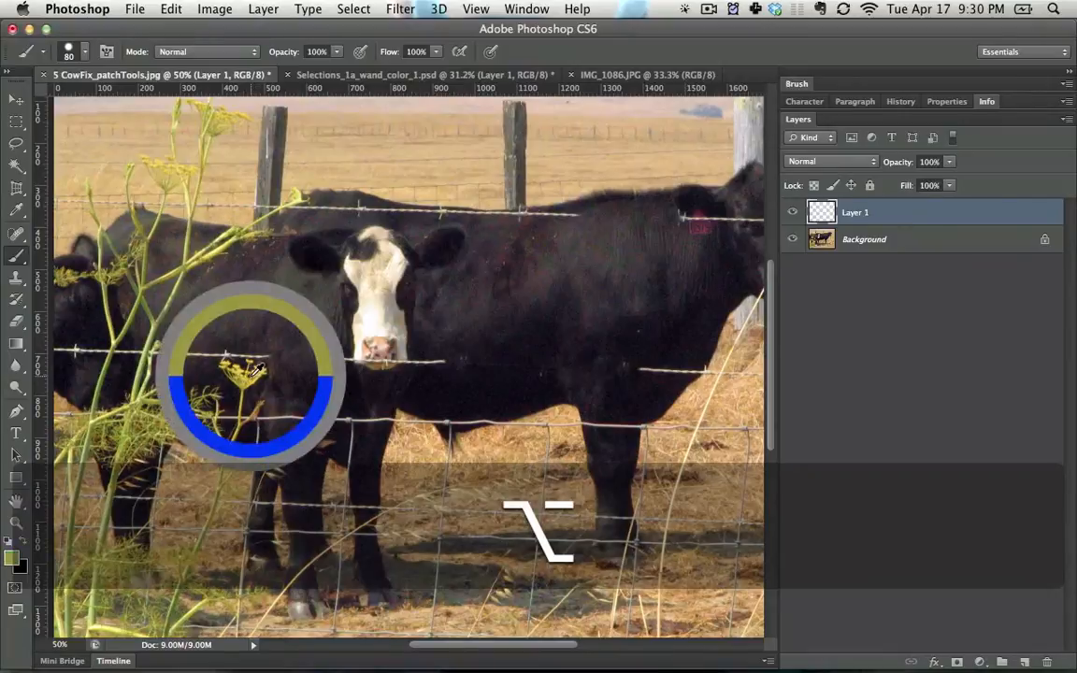
mouse_move(479, 276)
left_mouse_down()
mouse_move(560, 331)
mouse_move(655, 360)
left_mouse_up()
Paint over the yellow-green zigzag with colors sampled from the front cow's white face and pink nose.
key("alt")
left_click(362, 286, "alt")
mouse_move(477, 273)
left_mouse_down()
mouse_move(577, 321)
mouse_move(524, 349)
mouse_move(654, 361)
left_mouse_up()
key("alt")
mouse_move(472, 325)
left_mouse_down()
mouse_move(542, 299)
mouse_move(502, 312)
mouse_move(502, 334)
left_mouse_up()
key("alt")
left_click(380, 346, "alt")
Browse the brush presets and choose a textured 36 px brush.
right_click(511, 332)
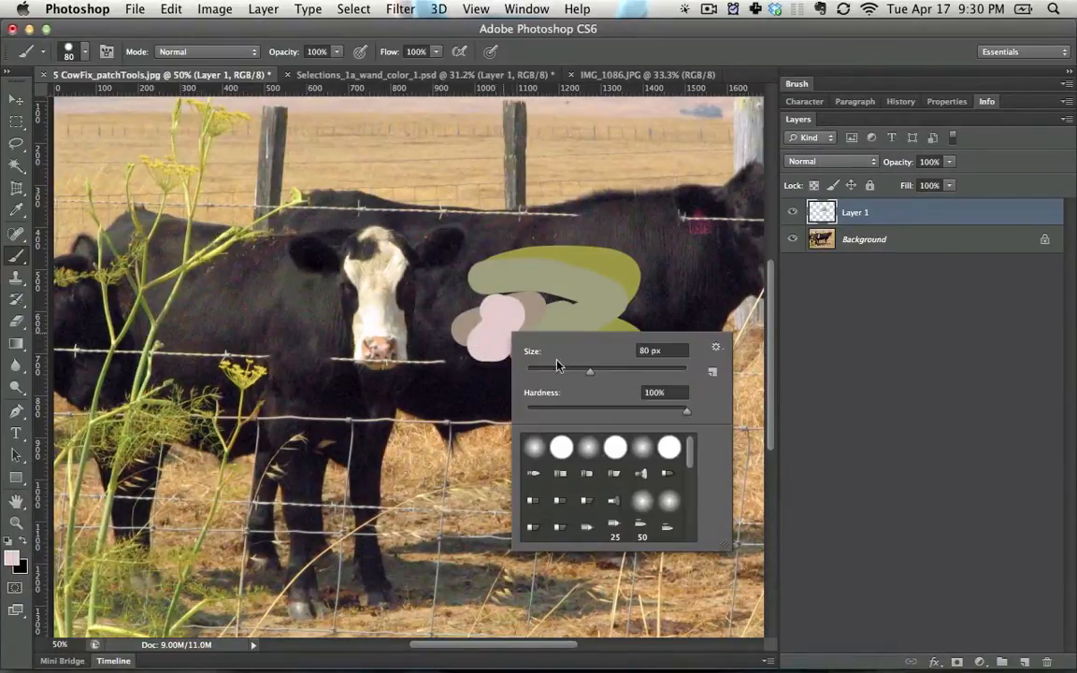
left_click_drag(589, 373, 588, 376)
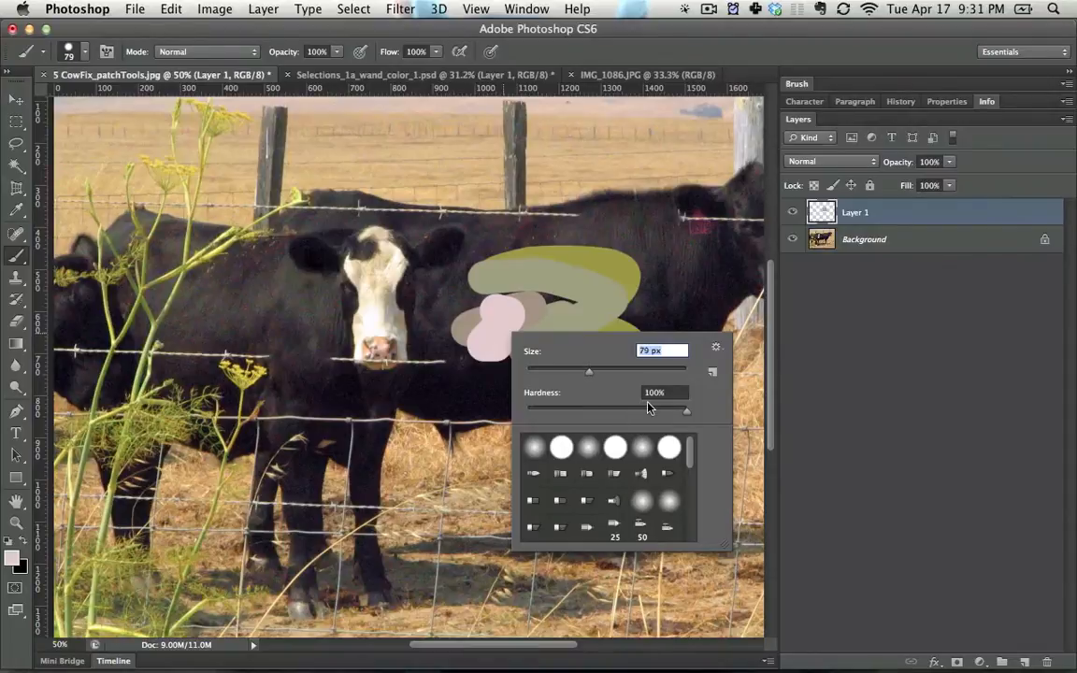
left_click(716, 350)
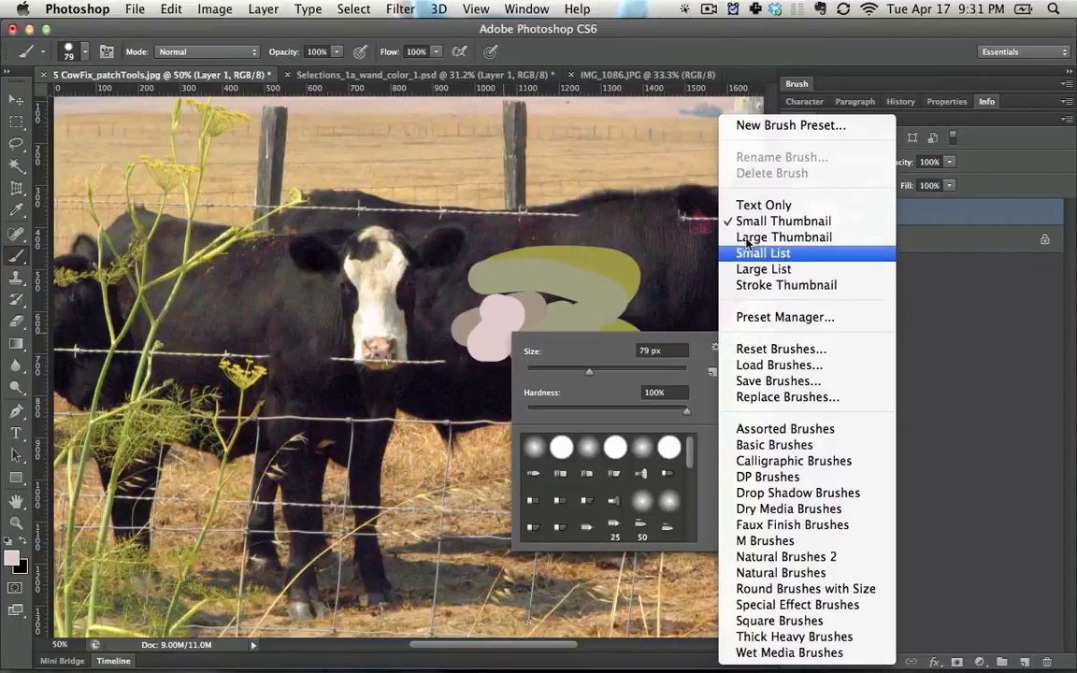
left_click(692, 468)
scroll(692, 468, "down", 10)
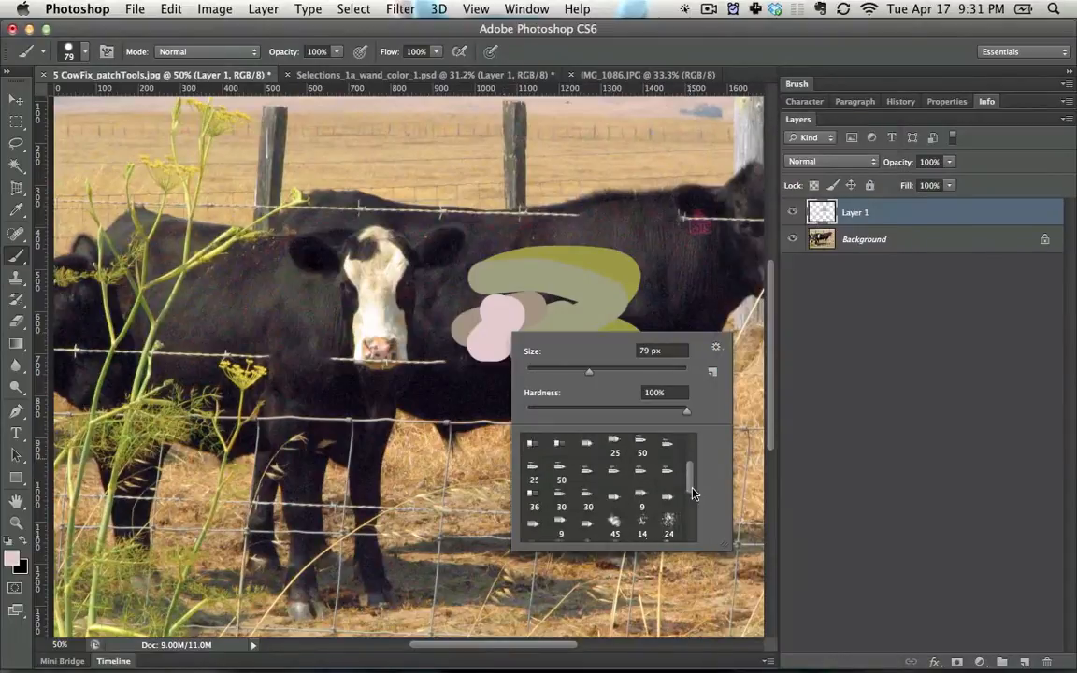
left_click(668, 526)
Try a textured pale pink zigzag across the front cow's side and belly, and undo it.
left_click(170, 286)
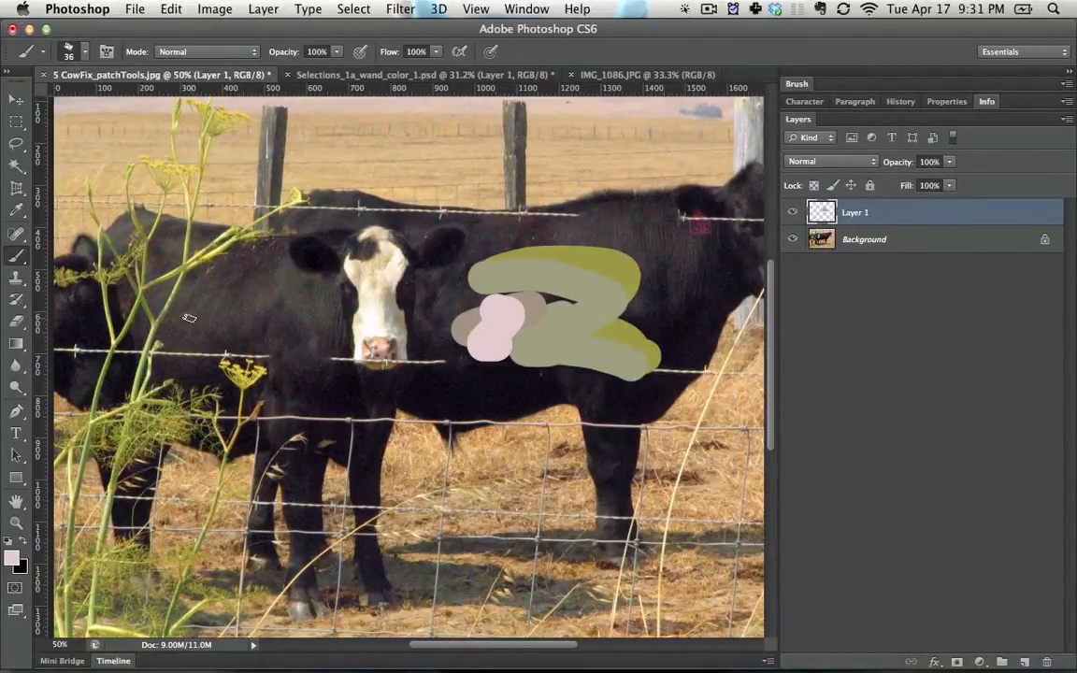
mouse_move(170, 286)
left_mouse_down()
mouse_move(213, 361)
mouse_move(404, 412)
mouse_move(454, 447)
left_mouse_up()
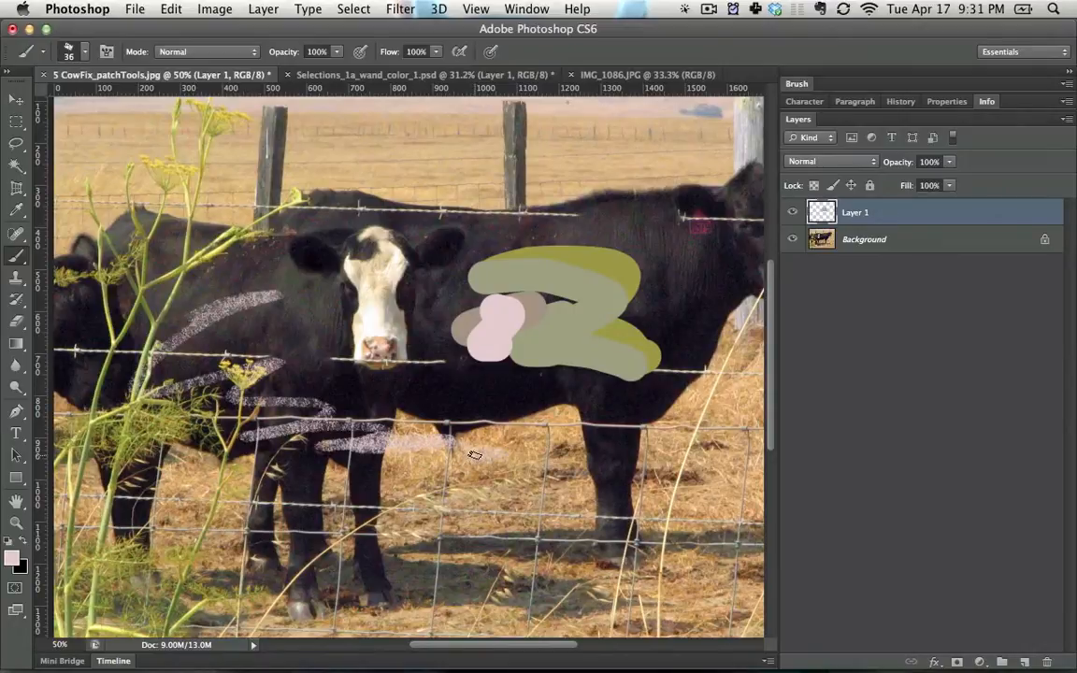
key("super+z")
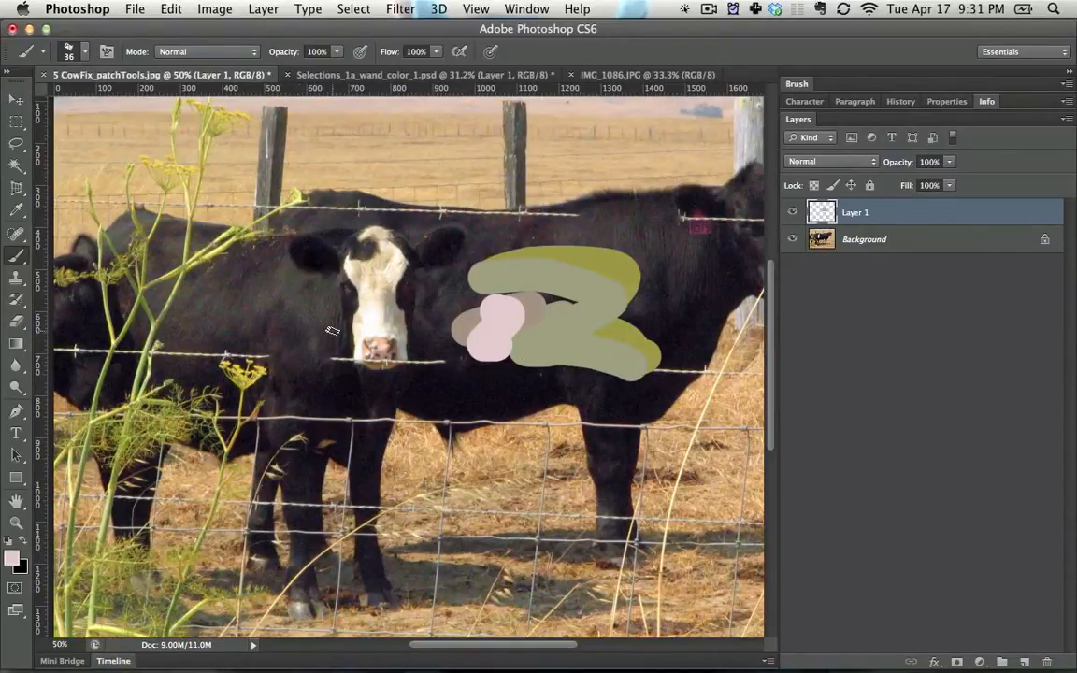
Select the small yellow flower head with a rectangular marquee and desaturate it on the Background layer.
left_click(17, 122)
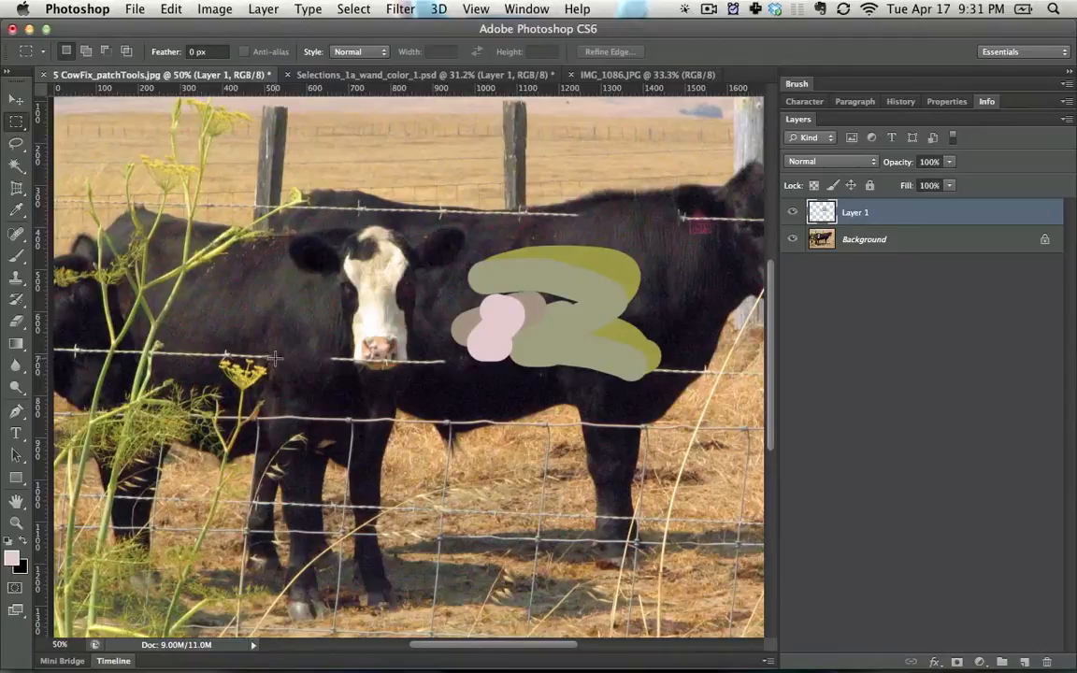
left_click_drag(275, 358, 217, 392)
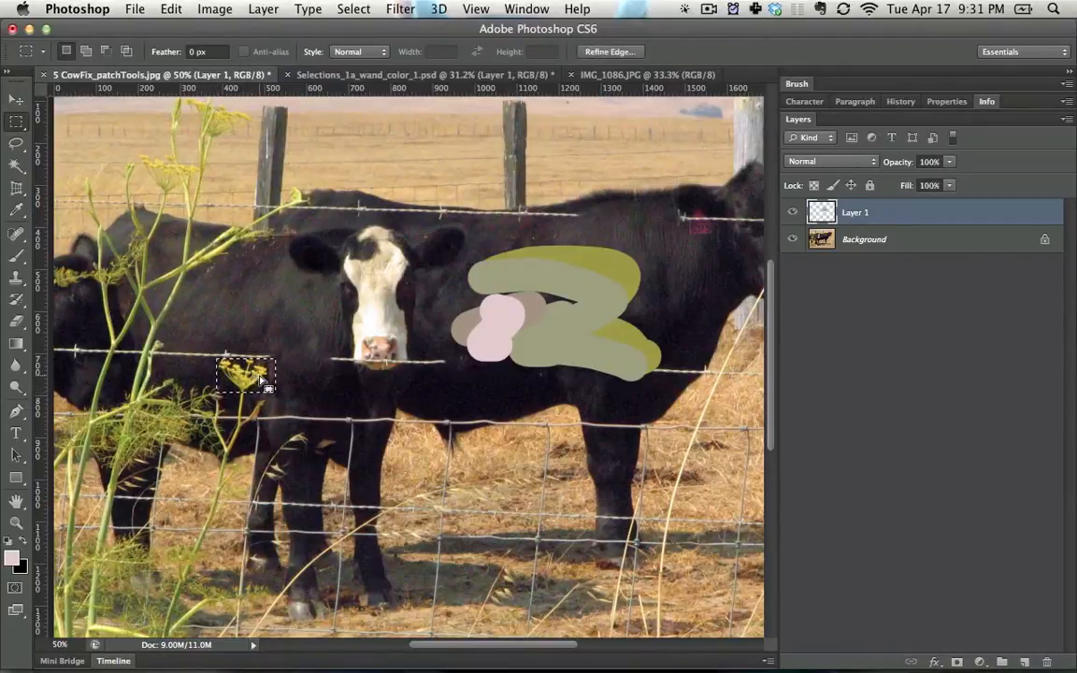
key("shift+super+u")
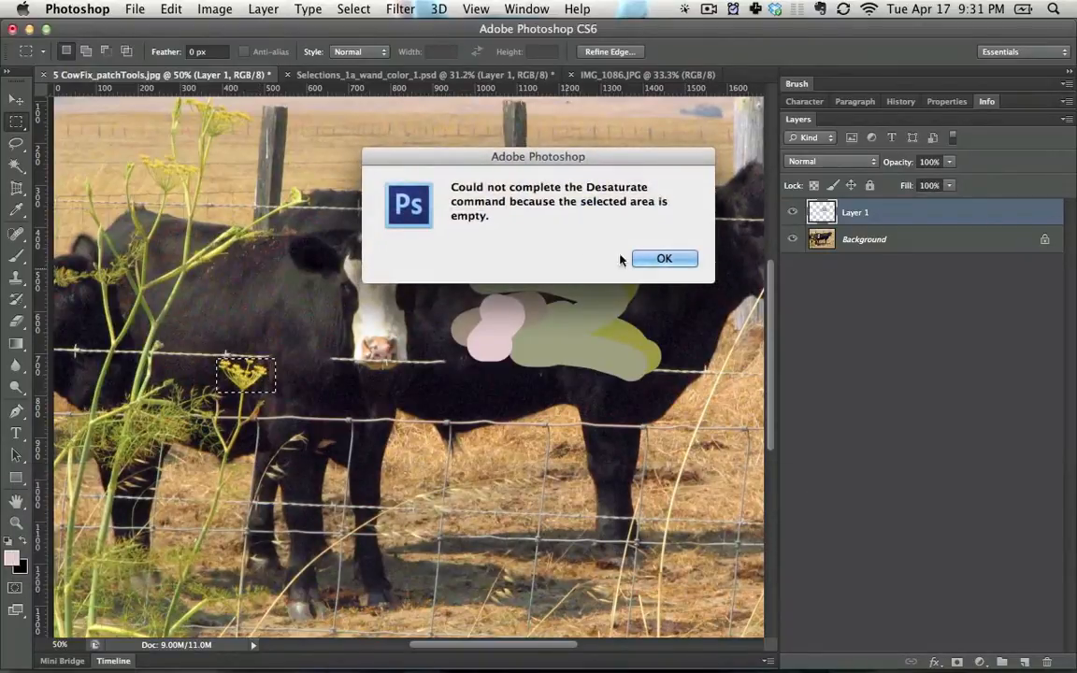
left_click(645, 260)
left_click(903, 242)
key("shift+super+u")
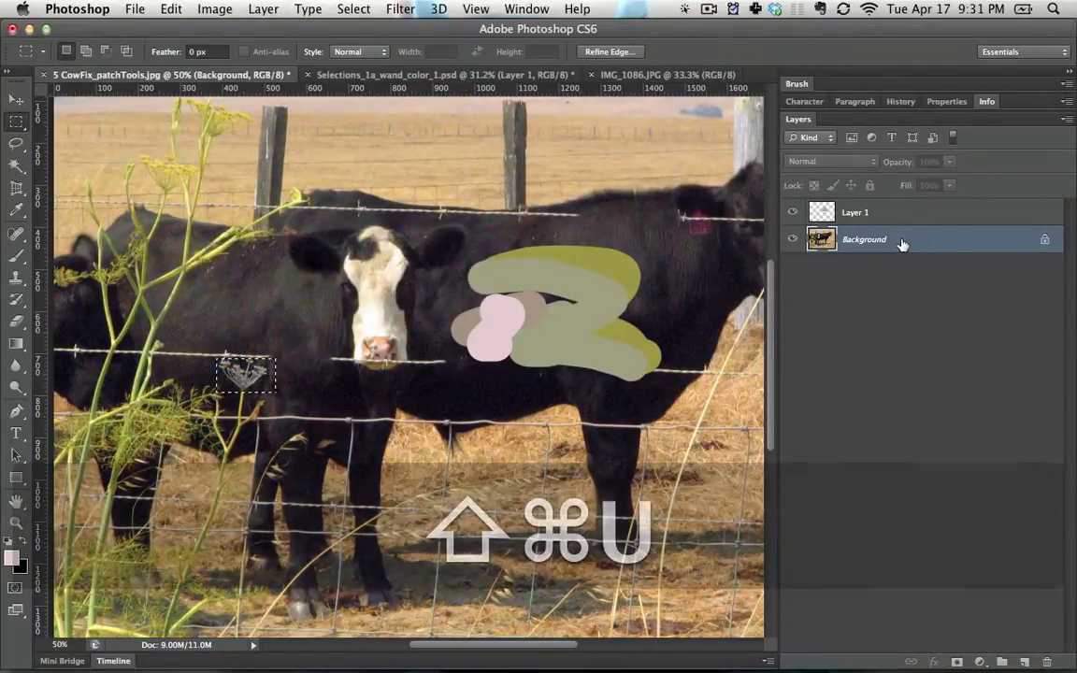
Apply Curves to the selection, sampling the flower as white point and the dark area around it as black point.
key("super+m")
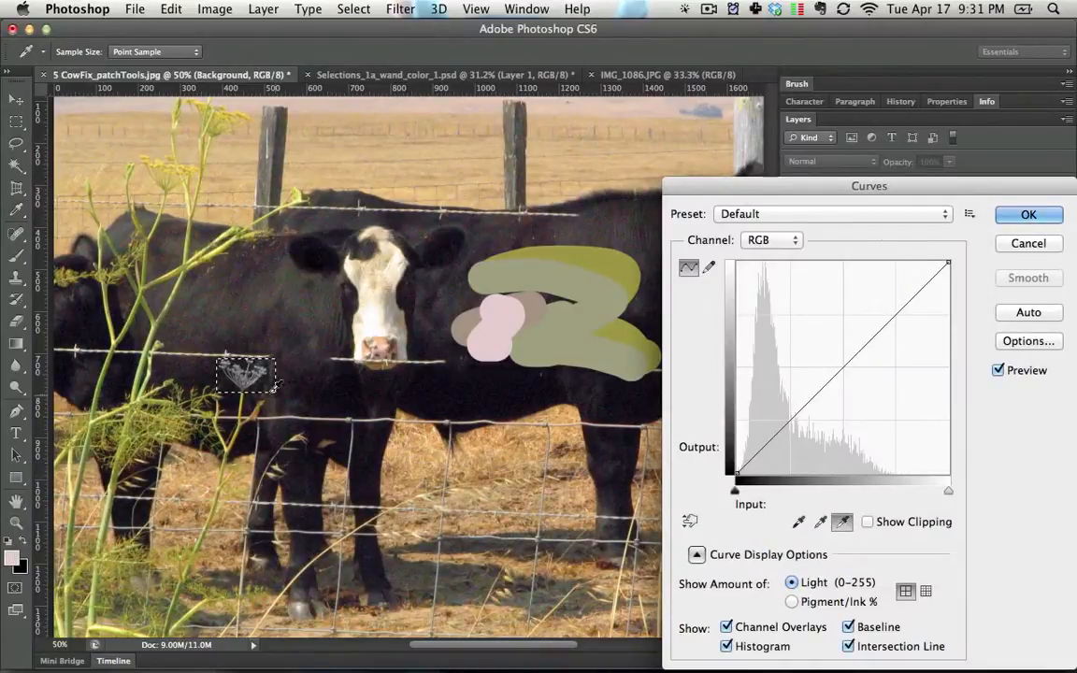
left_click(245, 377)
left_click(799, 522)
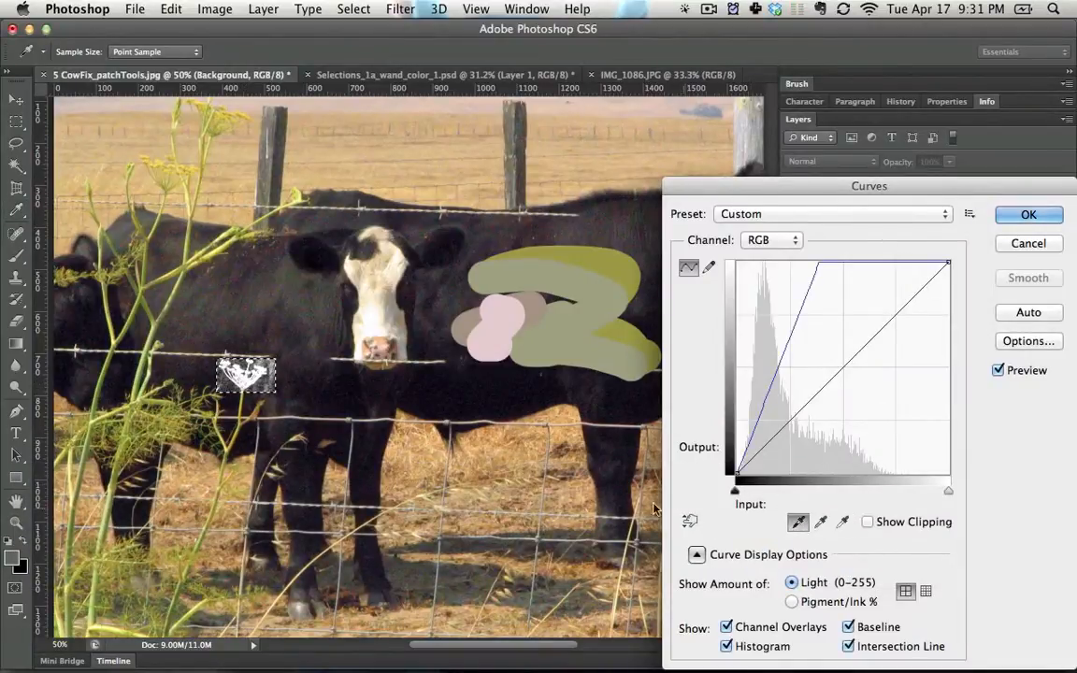
left_click(273, 364)
left_click(268, 367)
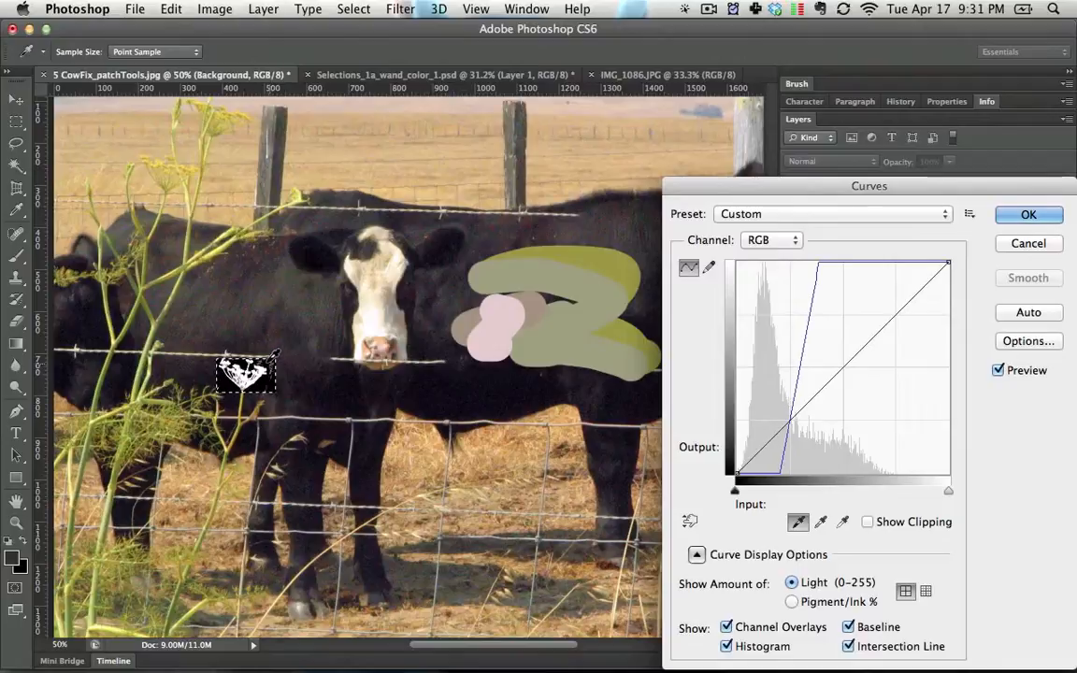
left_click(268, 370)
left_click(1029, 215)
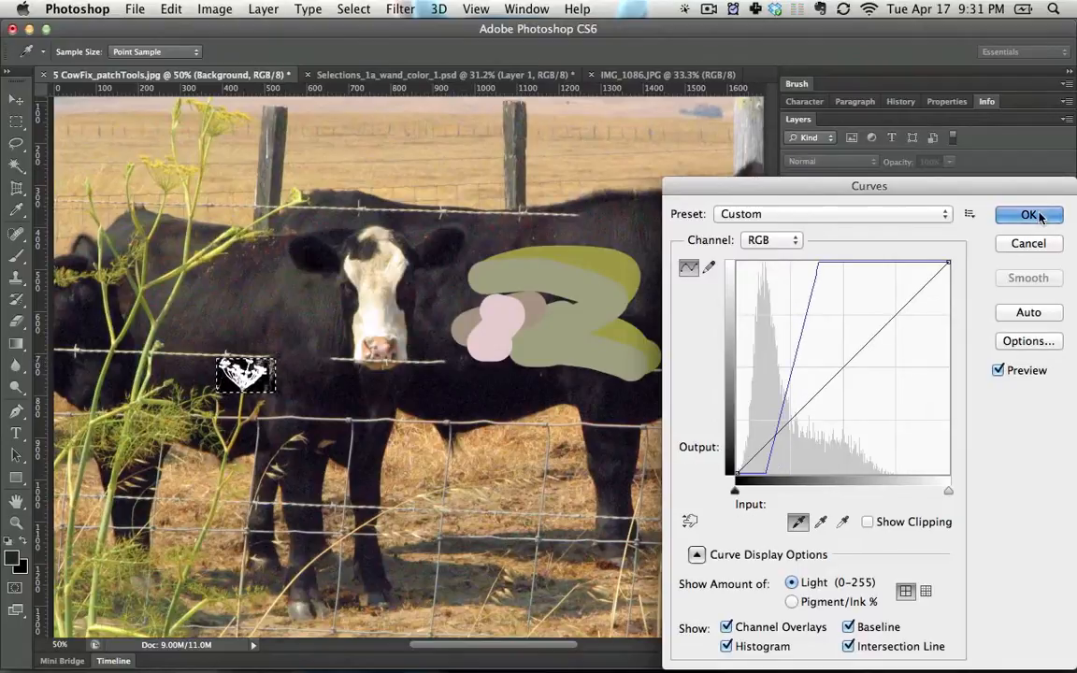
Switch to the Brush tool and choose the hard round 30 px tip in the brush settings.
key("b")
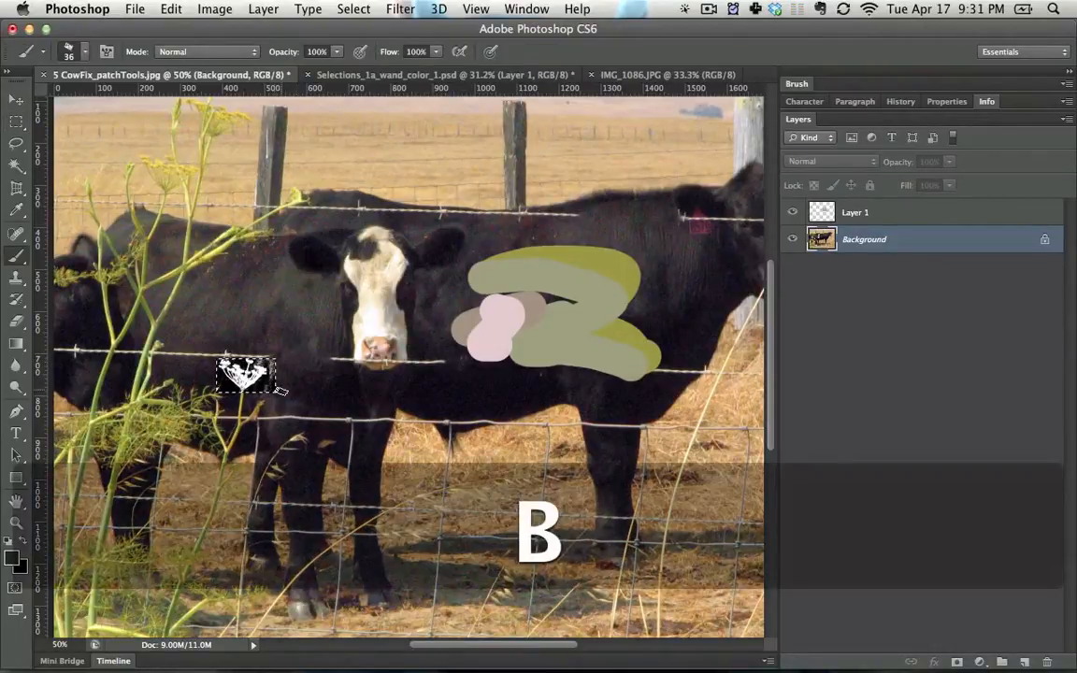
key("bracketright")
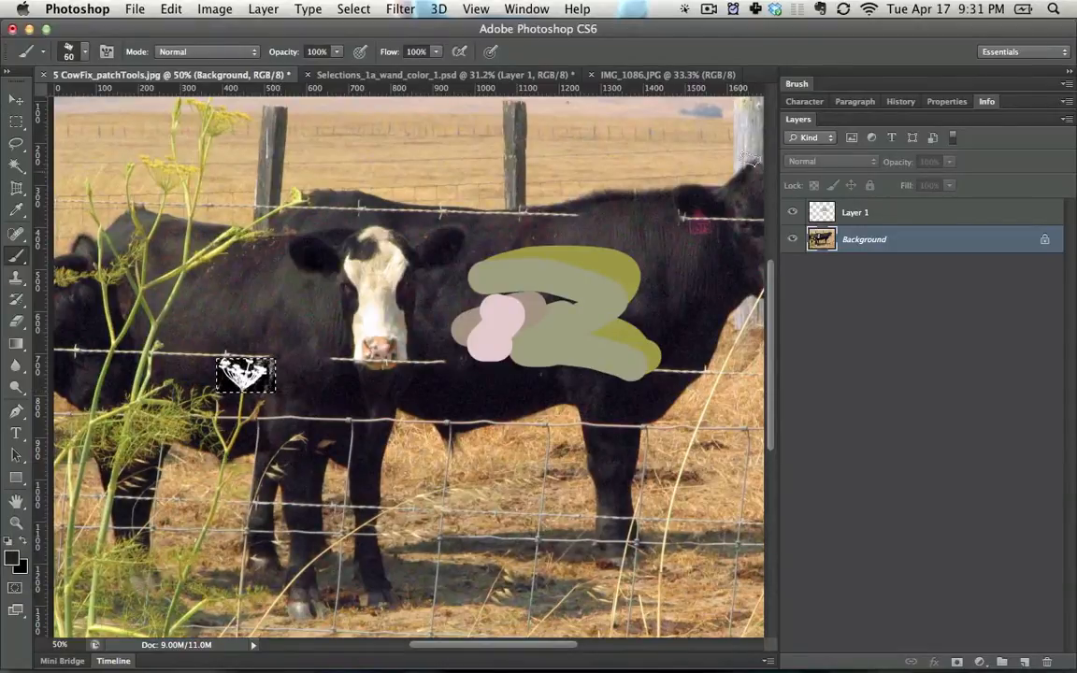
left_click(794, 86)
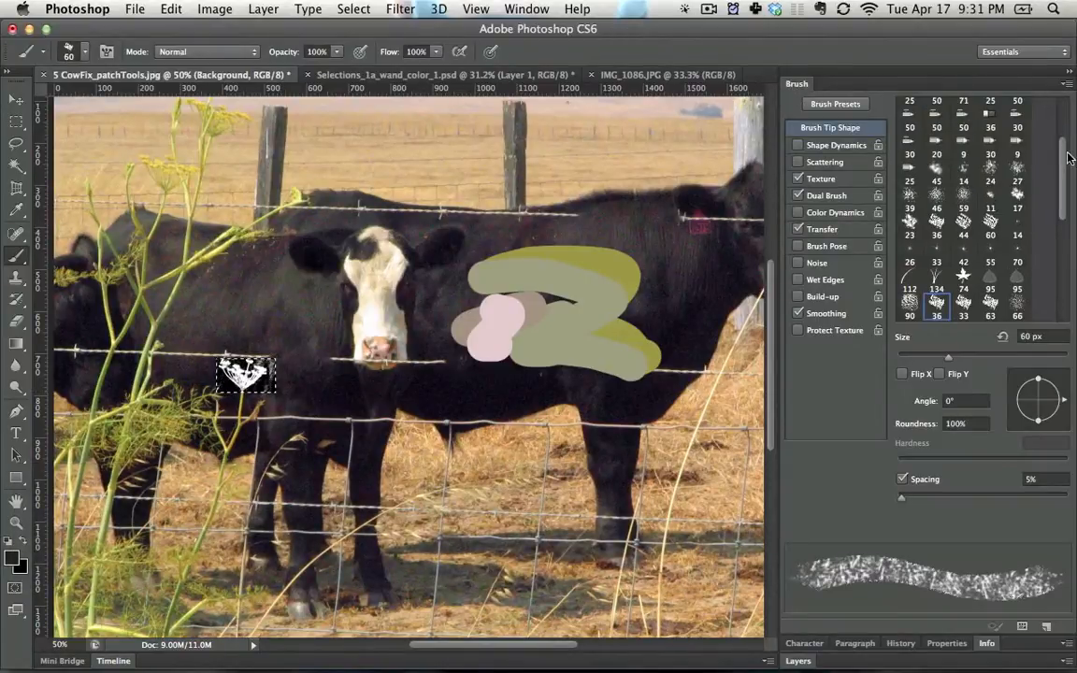
scroll(1069, 157, "up", 5)
left_click(963, 106)
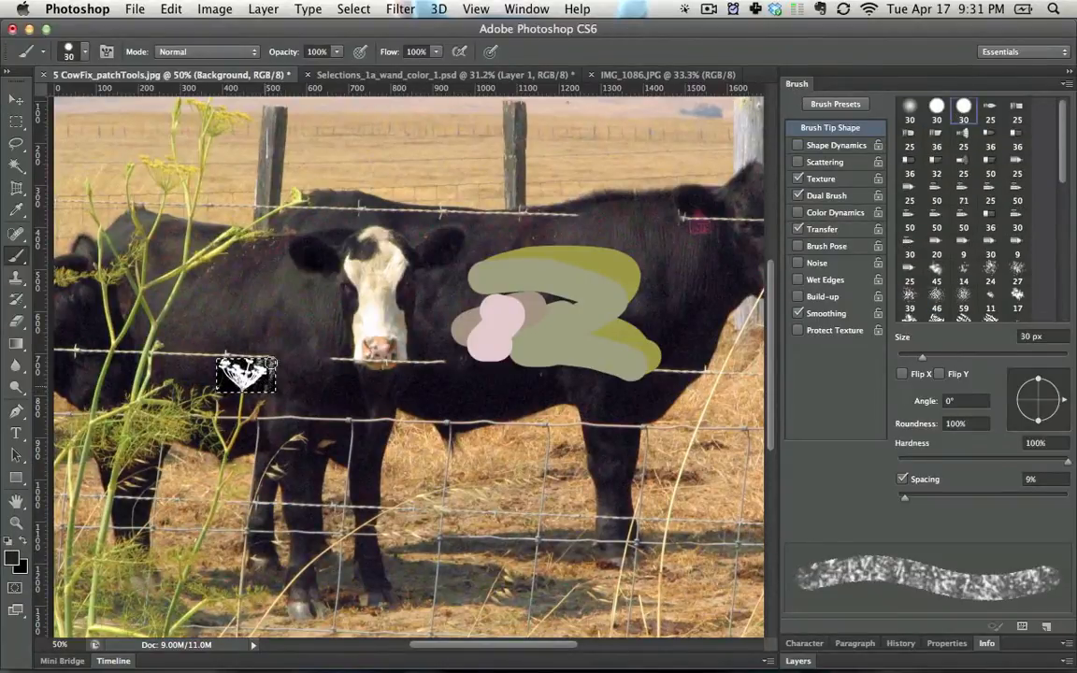
Replace the textured brush with the plain hard round 30 px tip at 100% opacity.
key("0")
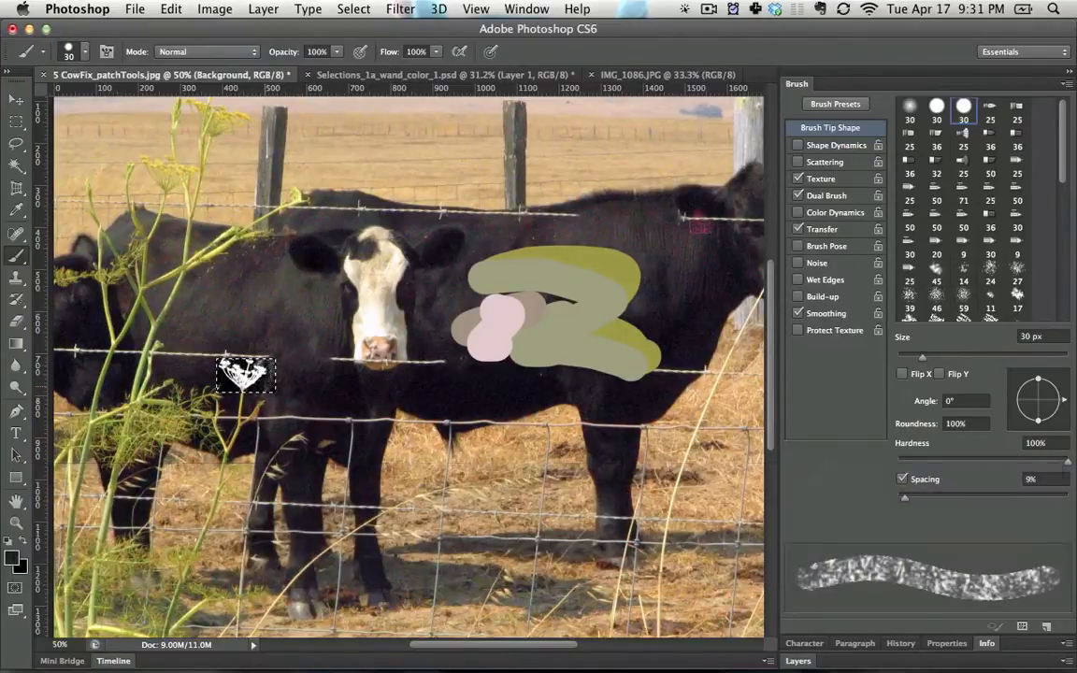
right_click(245, 375)
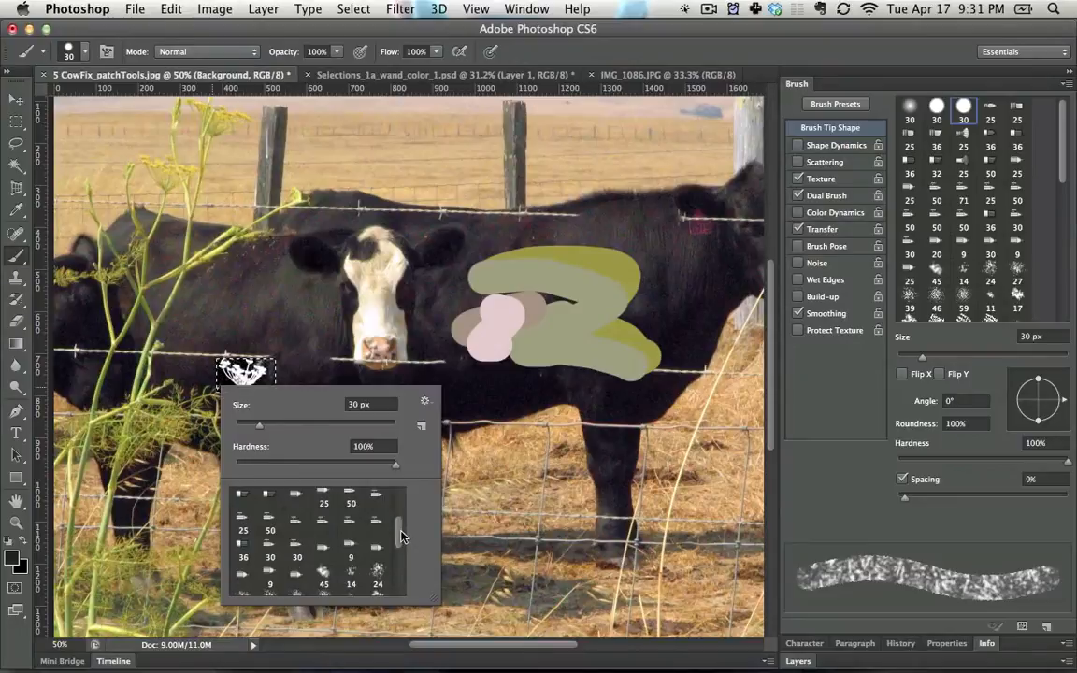
scroll(394, 516, "up", 10)
left_click(271, 502)
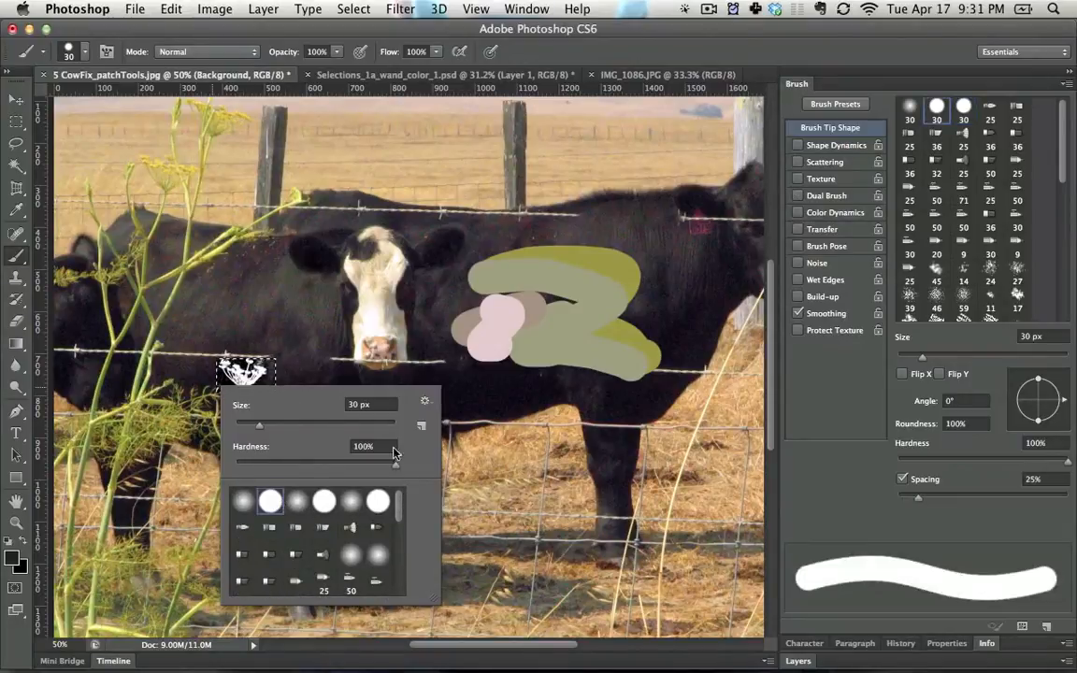
left_click(292, 373)
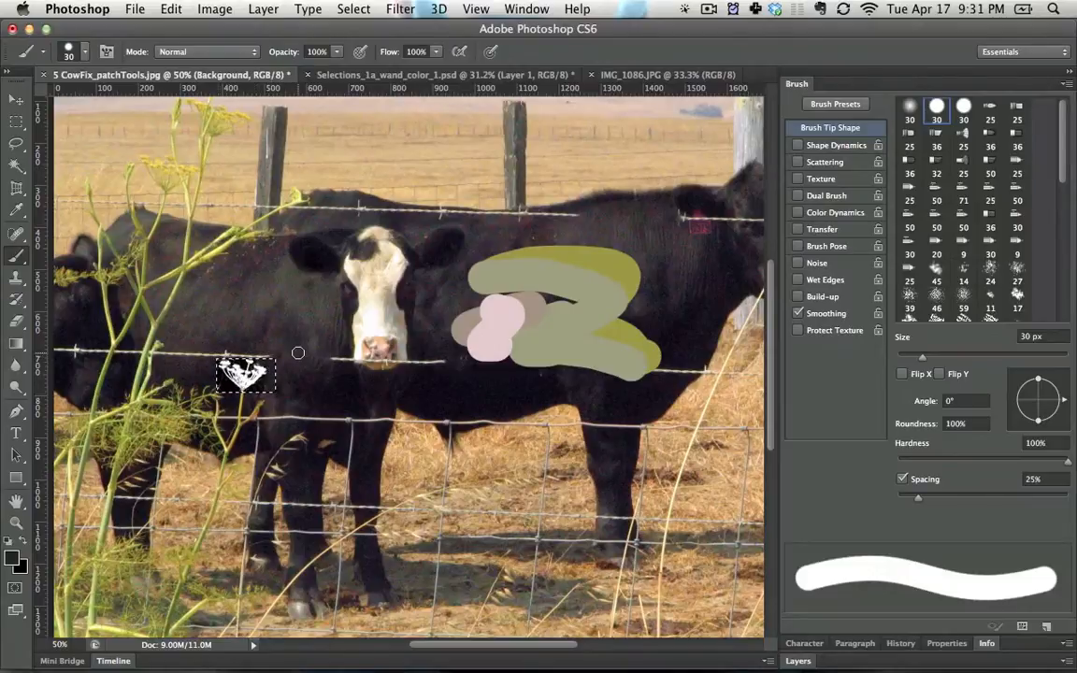
Try inverting the selected flower head to compare black-on-white with white-on-black, and undo the inversion.
key("super+i")
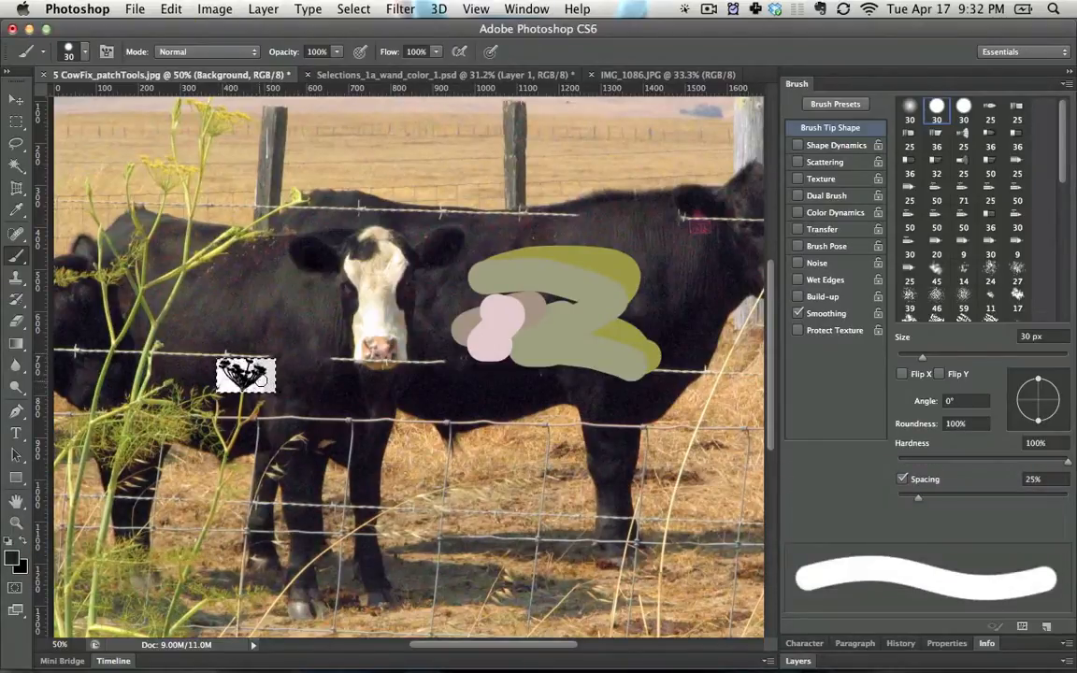
key("super+z")
key("super+z")
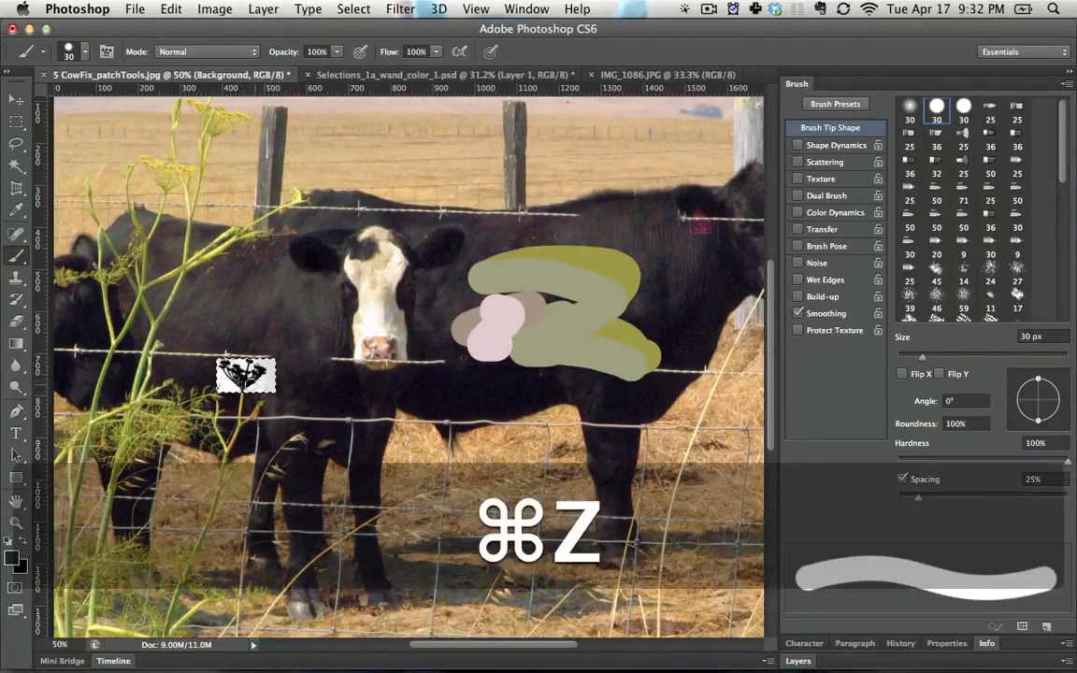
key("super+z")
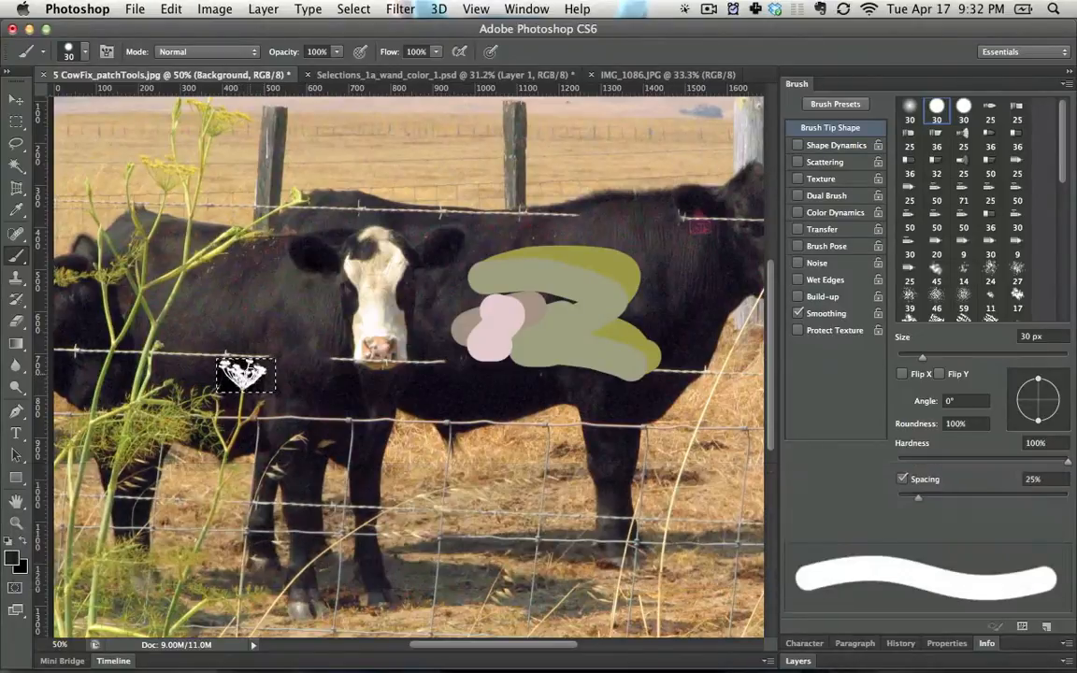
Define a brush preset from the selected white-on-black flower head, accepting the suggested name.
left_click(171, 9)
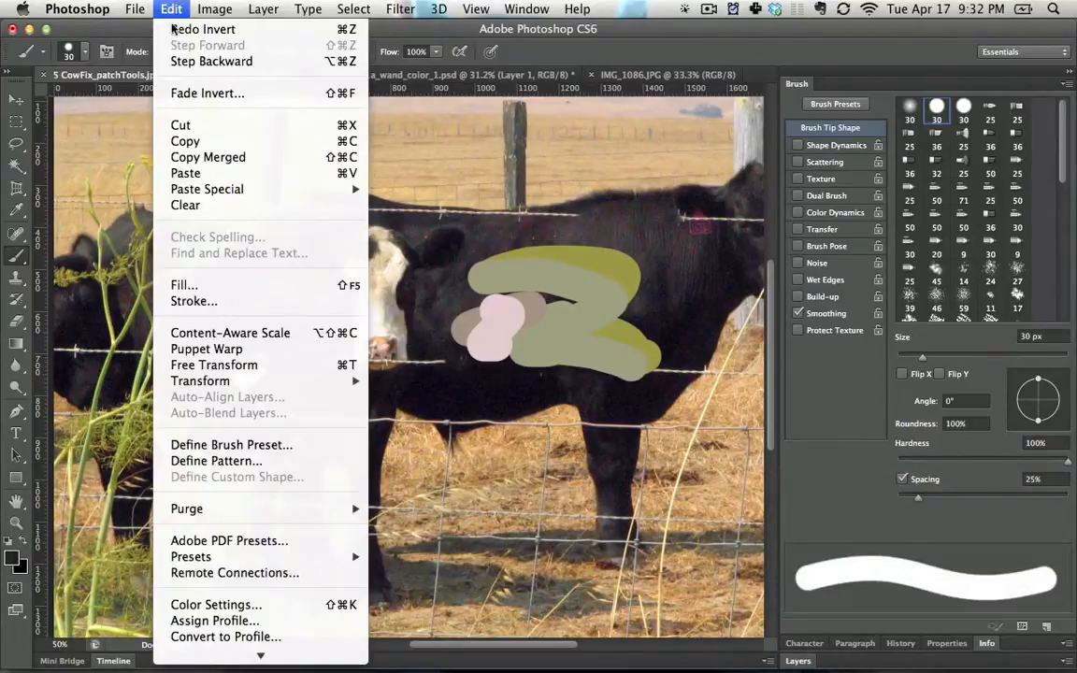
left_click(240, 445)
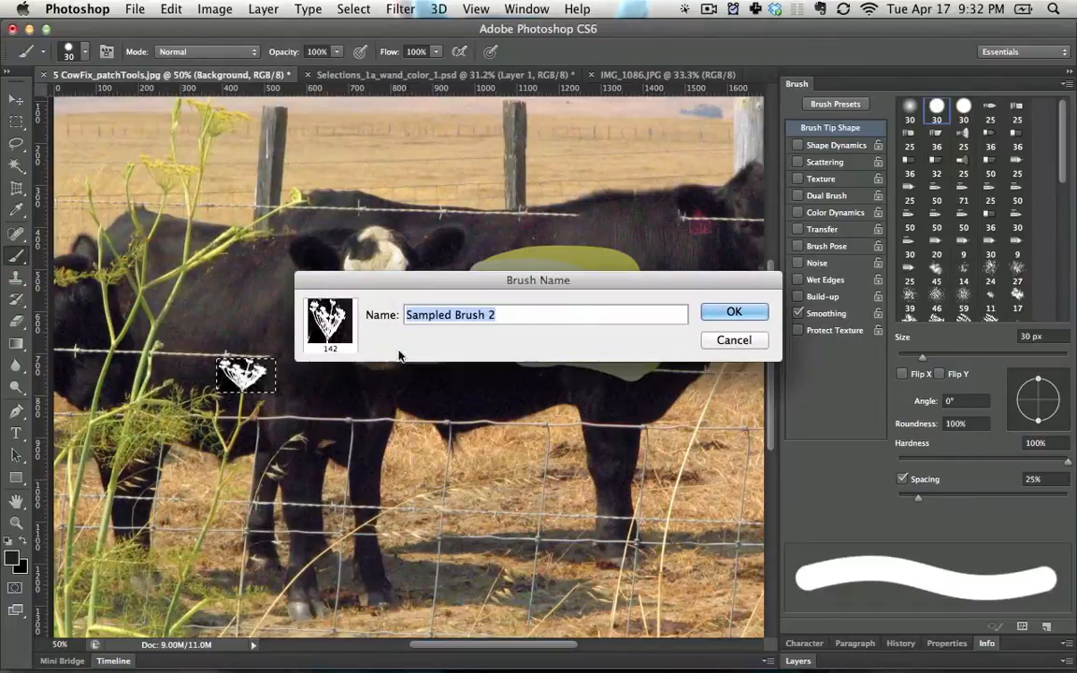
left_click(715, 313)
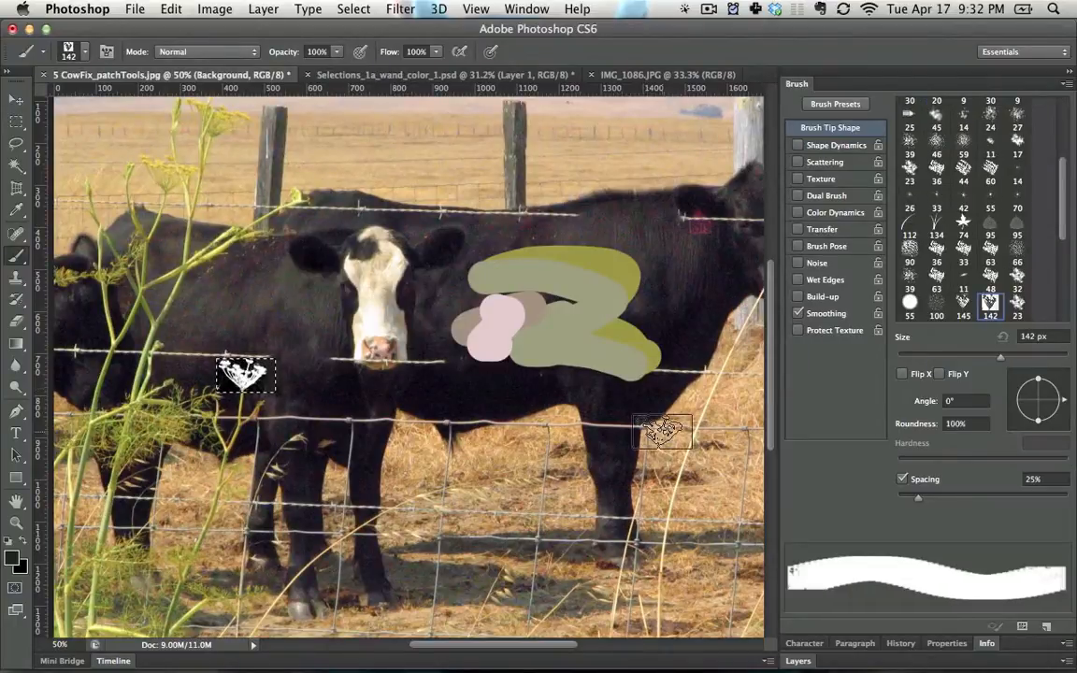
Collapse the brush settings to reveal the layer list and invert the selected flower head to black on white.
double_click(797, 84)
left_click(798, 119)
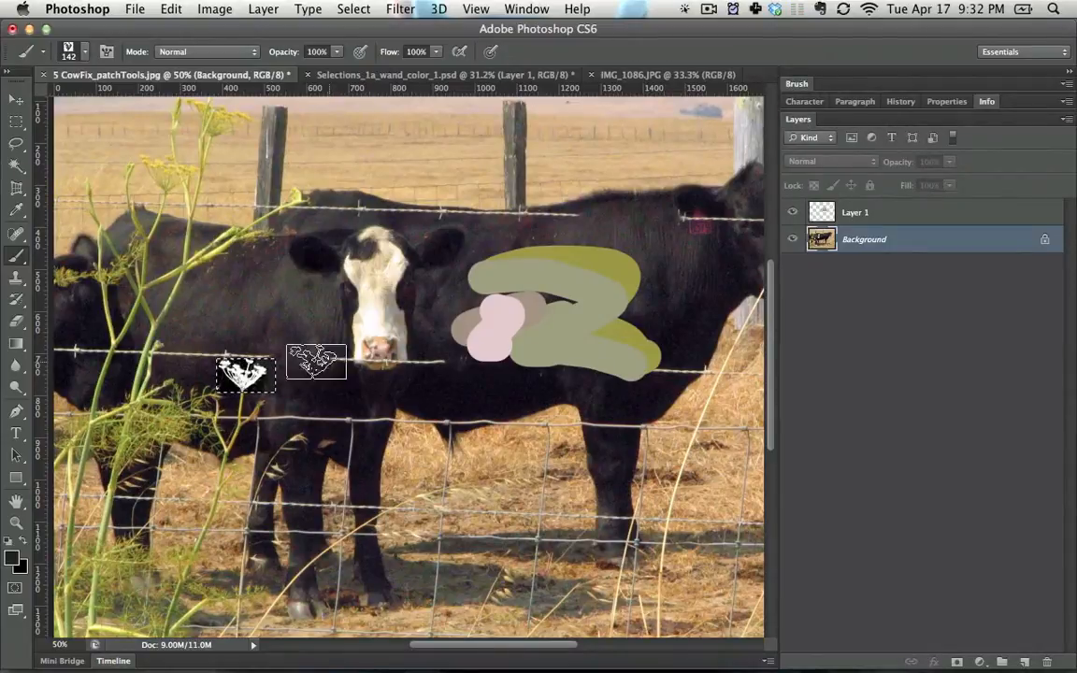
key("alt+super+z")
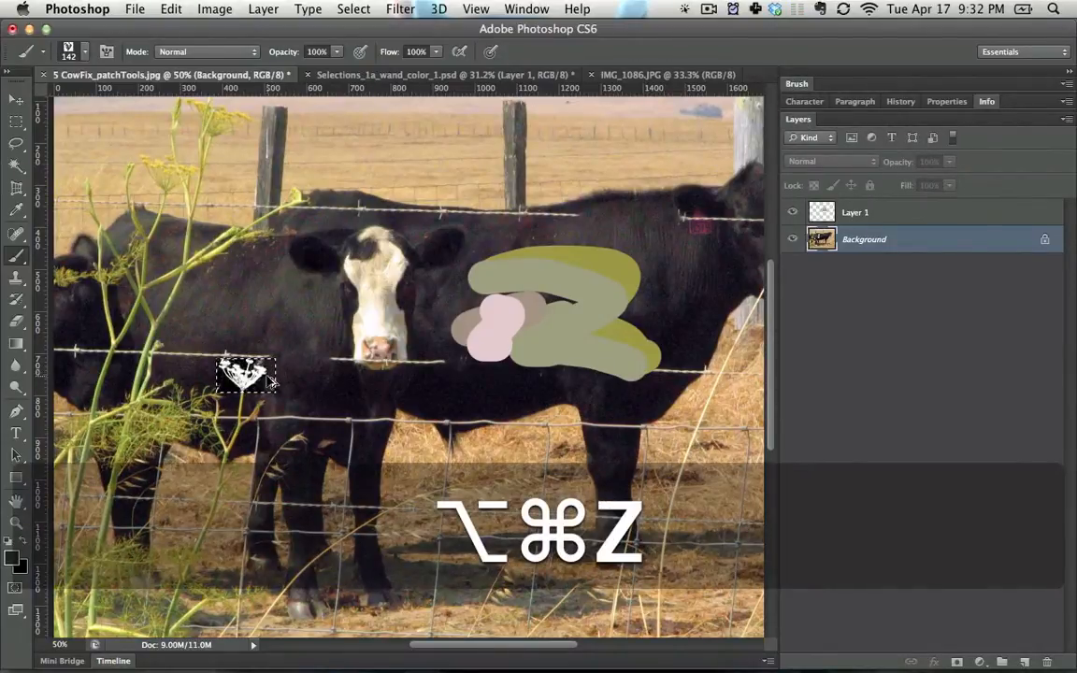
key("shift+super+z")
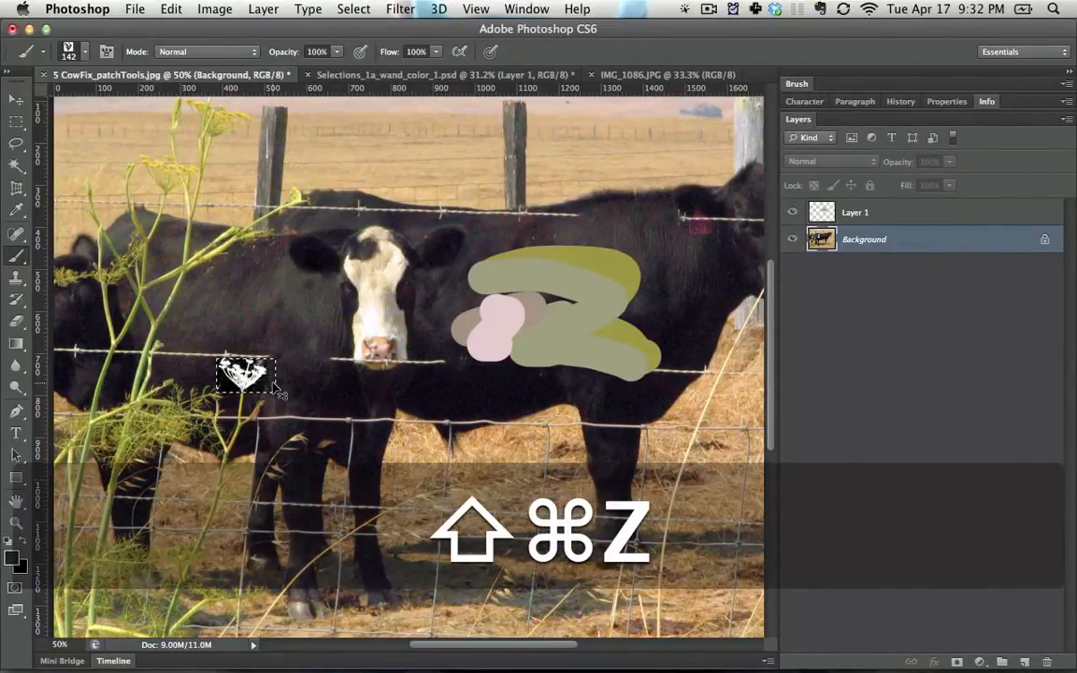
key("super+i")
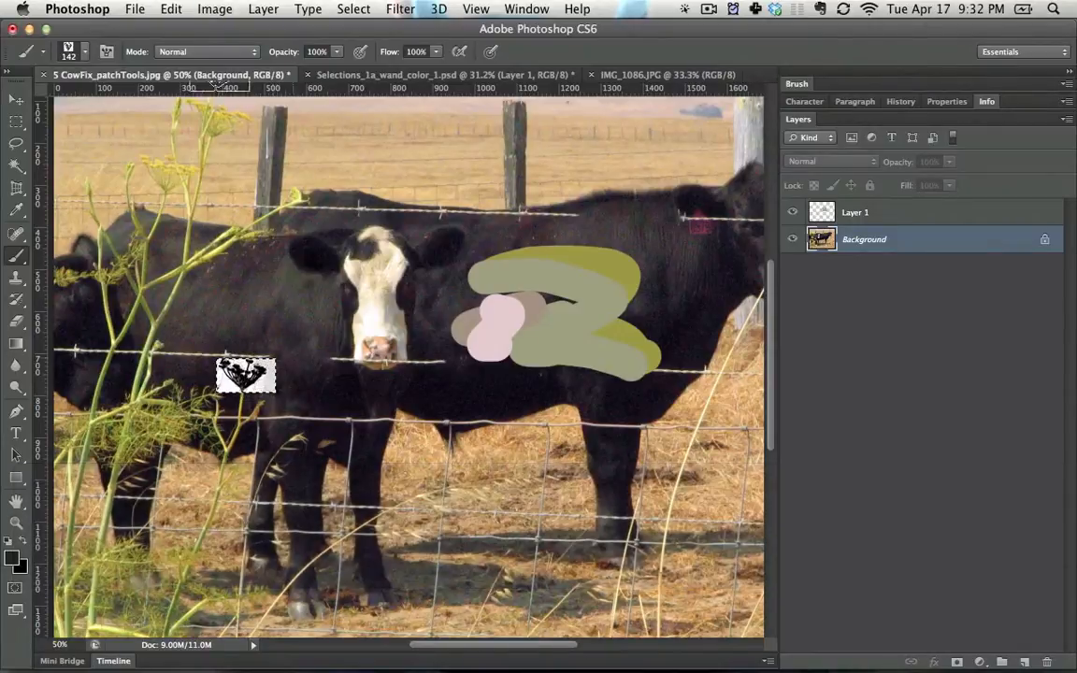
Define another brush preset from the black-on-white flower head and deselect it.
left_click(170, 8)
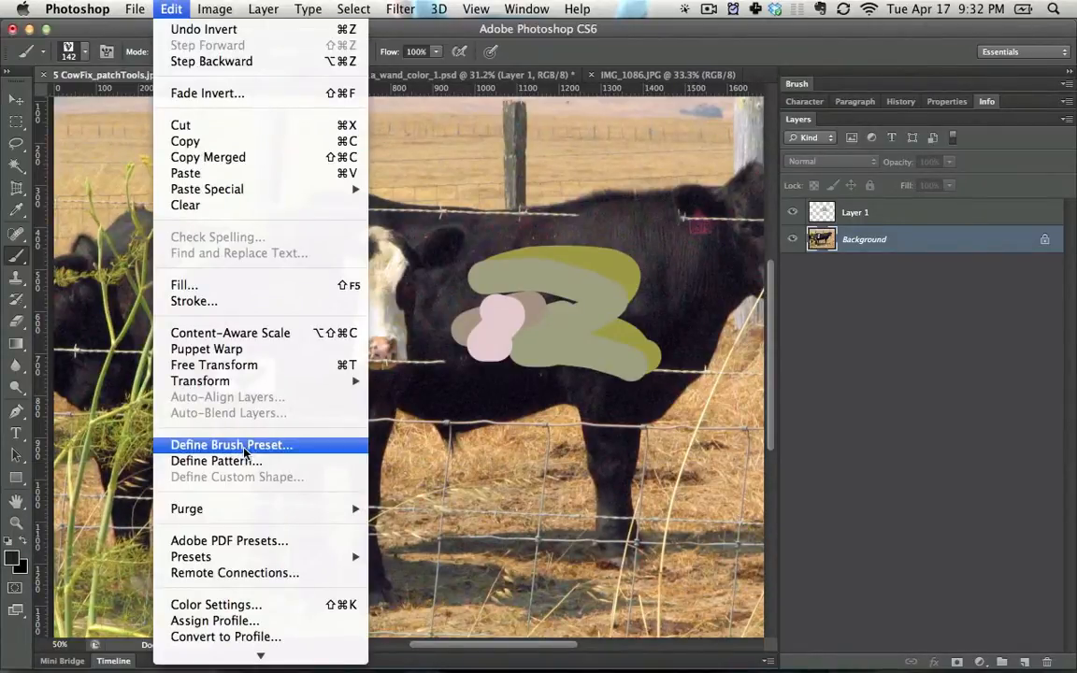
left_click(221, 402)
key("Return")
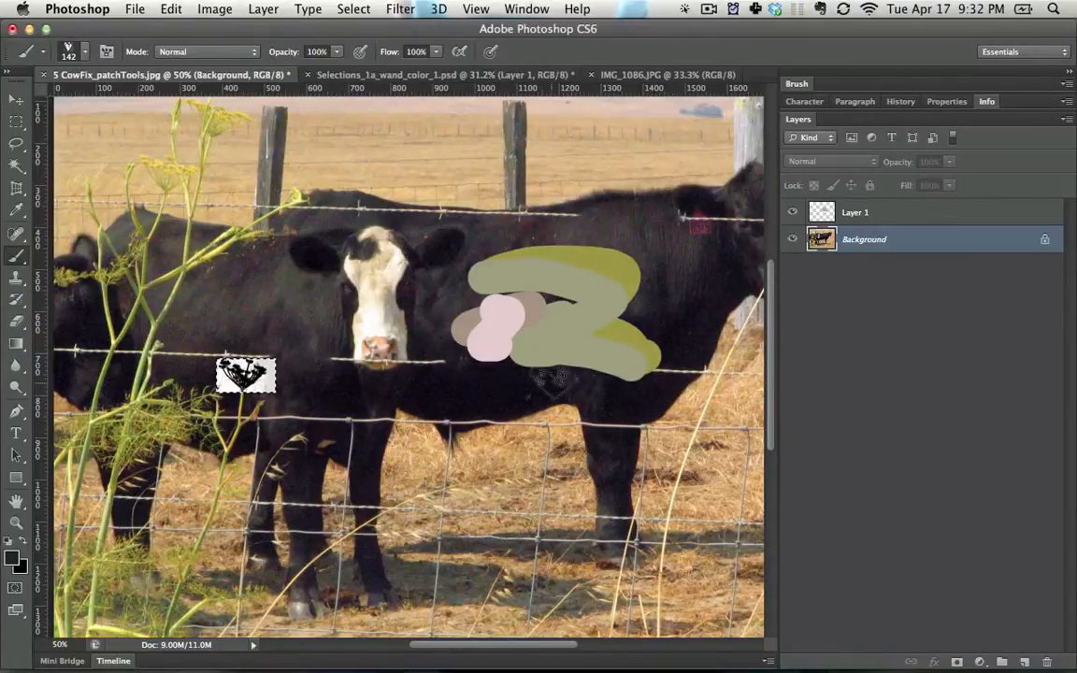
key("super+d")
Try the new flower brush as a long stroke above the cows and a single stamp on the dry grass, undoing both.
mouse_move(373, 305)
left_mouse_down()
mouse_move(458, 385)
mouse_move(151, 357)
mouse_move(365, 114)
mouse_move(528, 170)
mouse_move(159, 173)
mouse_move(608, 150)
mouse_move(561, 192)
left_mouse_up()
key("super+z")
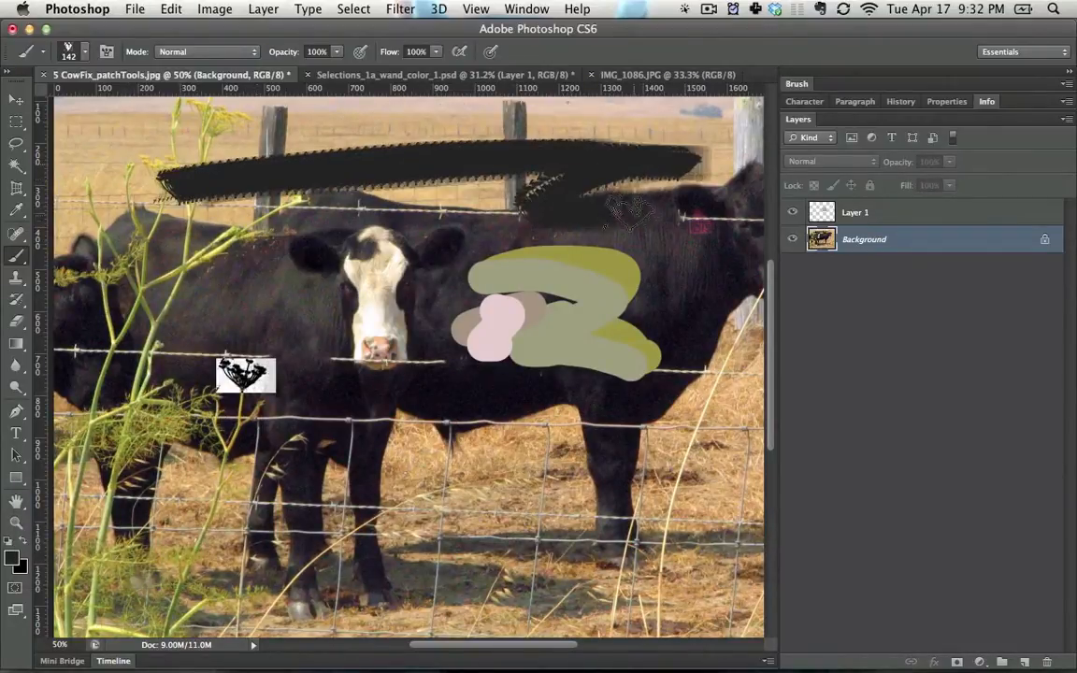
key("super+z")
left_click(705, 487)
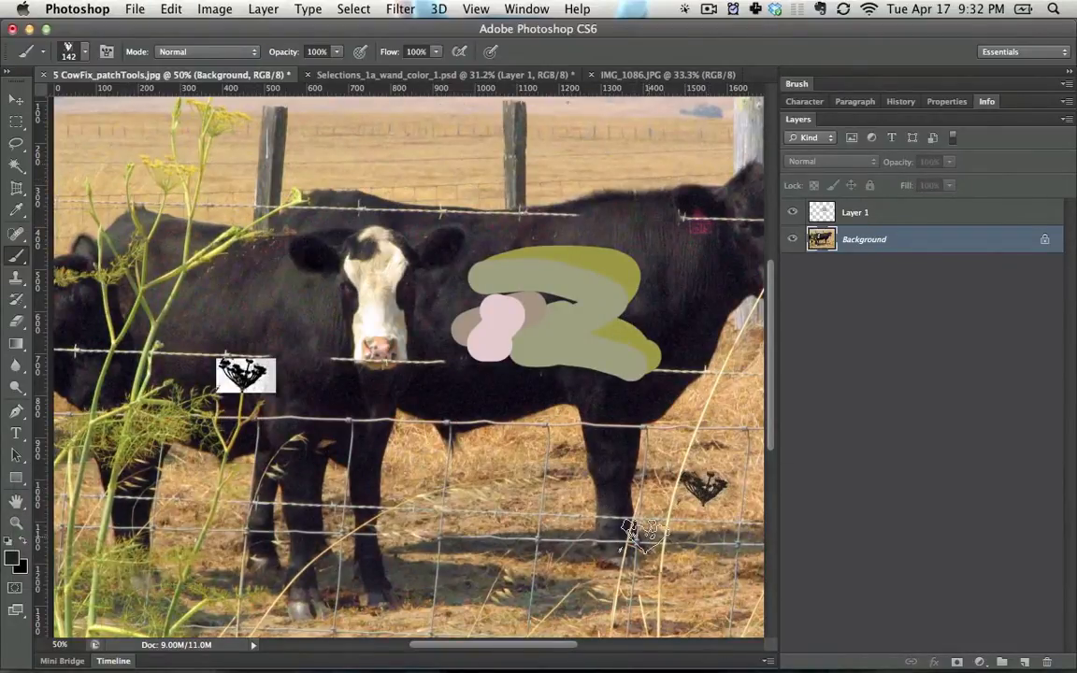
key("super+z")
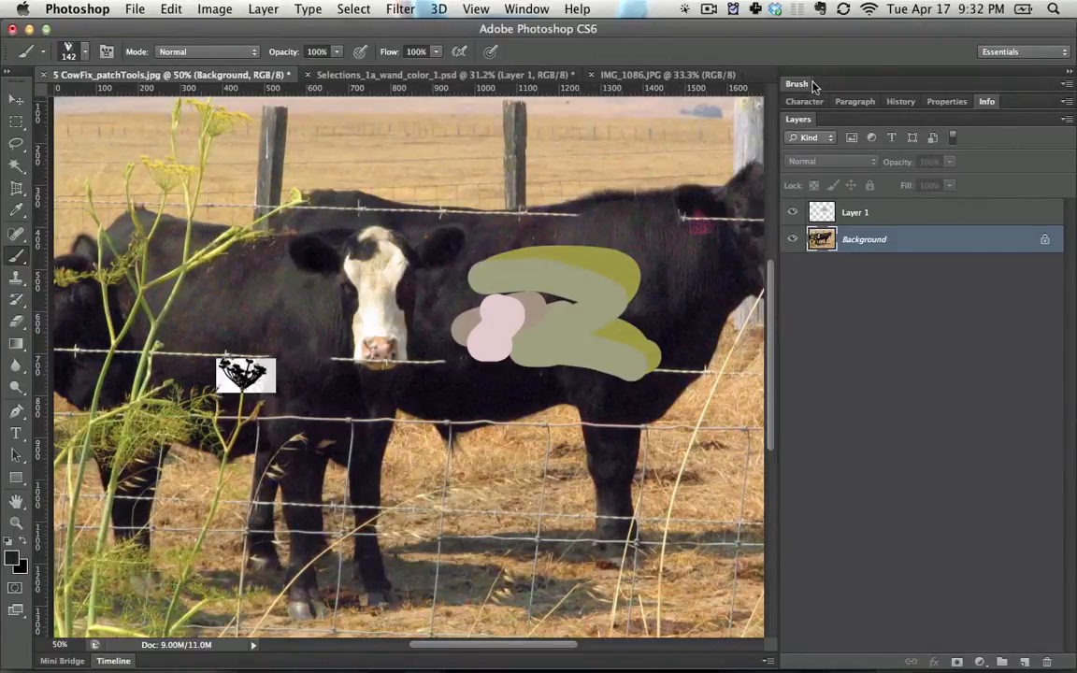
Open the brush settings and enable Shape Dynamics with a 57% Size Jitter for the flower brush.
left_click(813, 83)
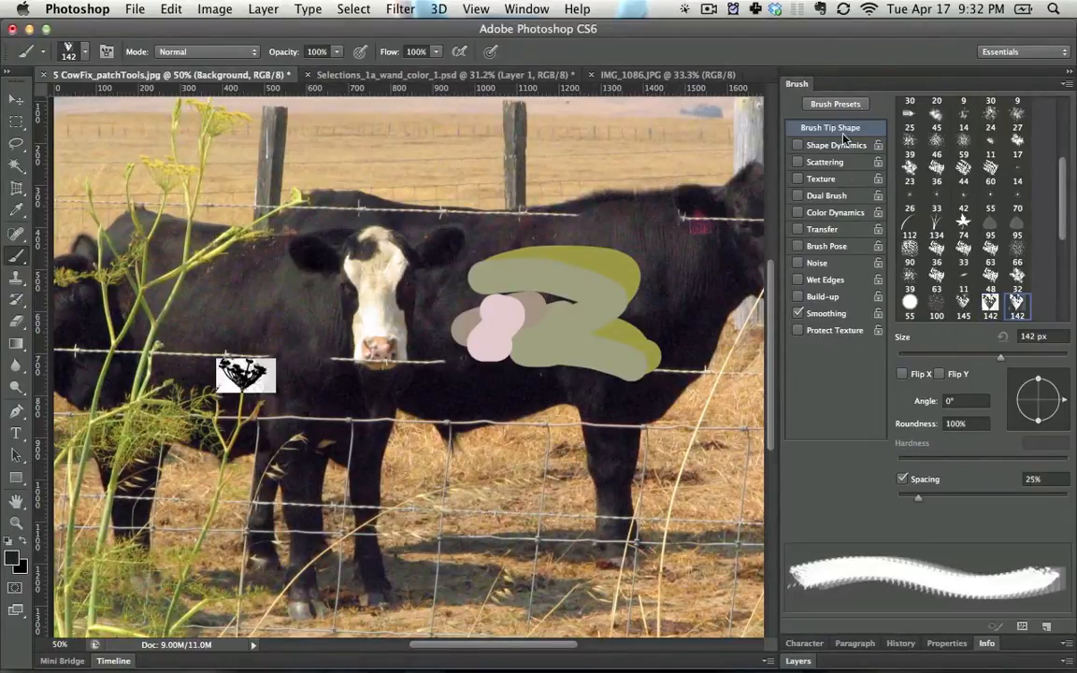
left_click(537, 8)
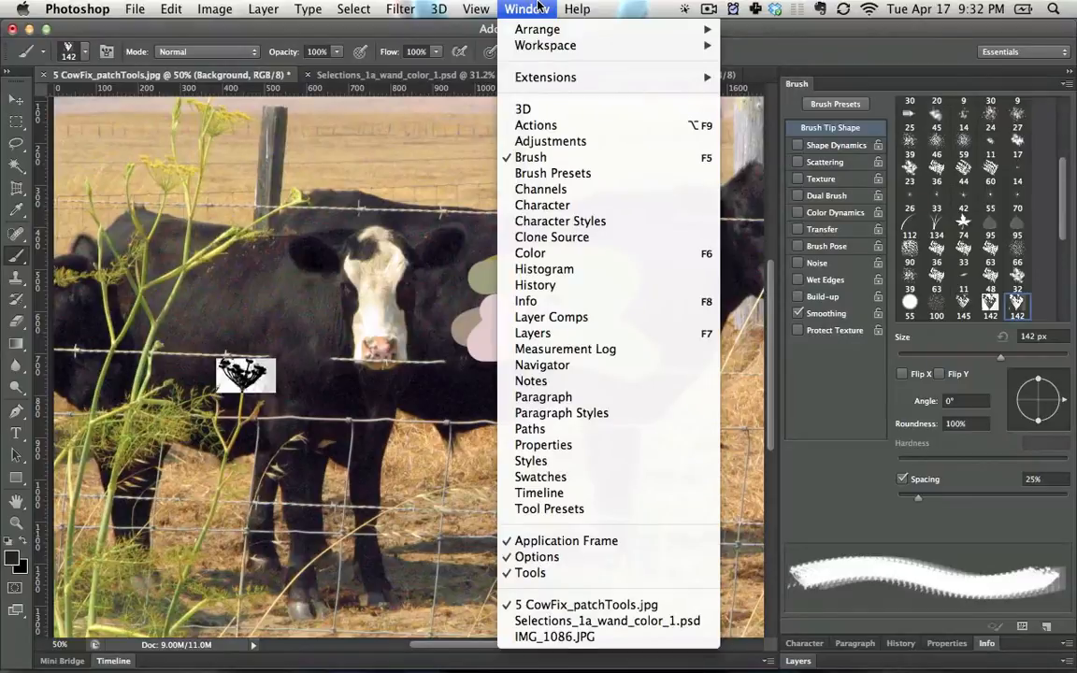
left_click(526, 5)
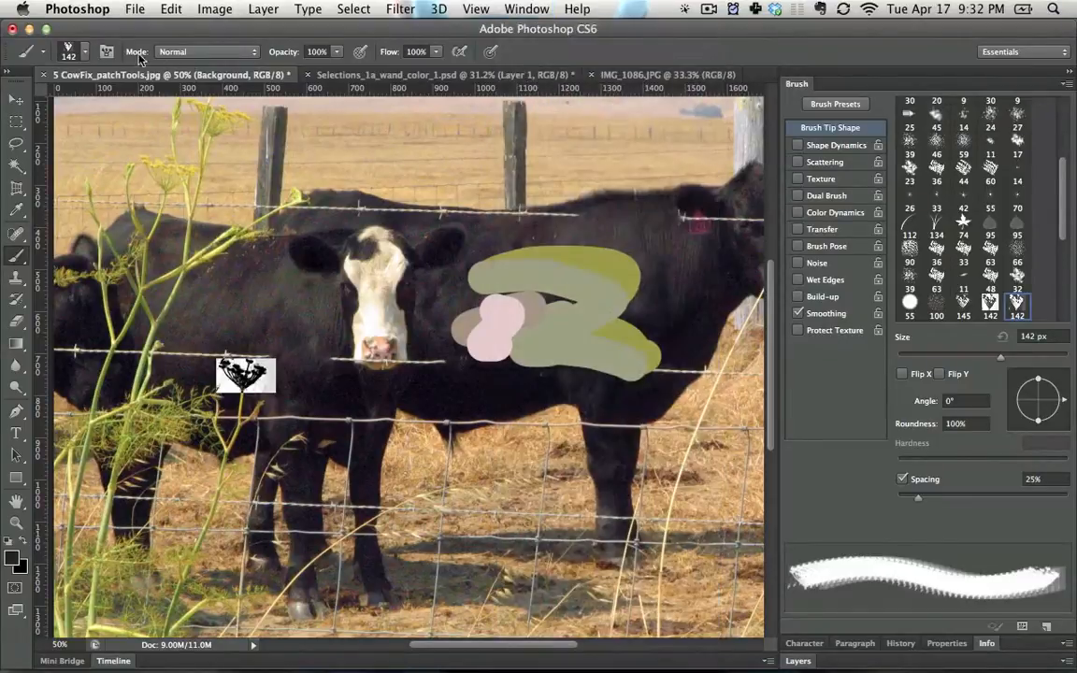
left_click(106, 52)
left_click(107, 52)
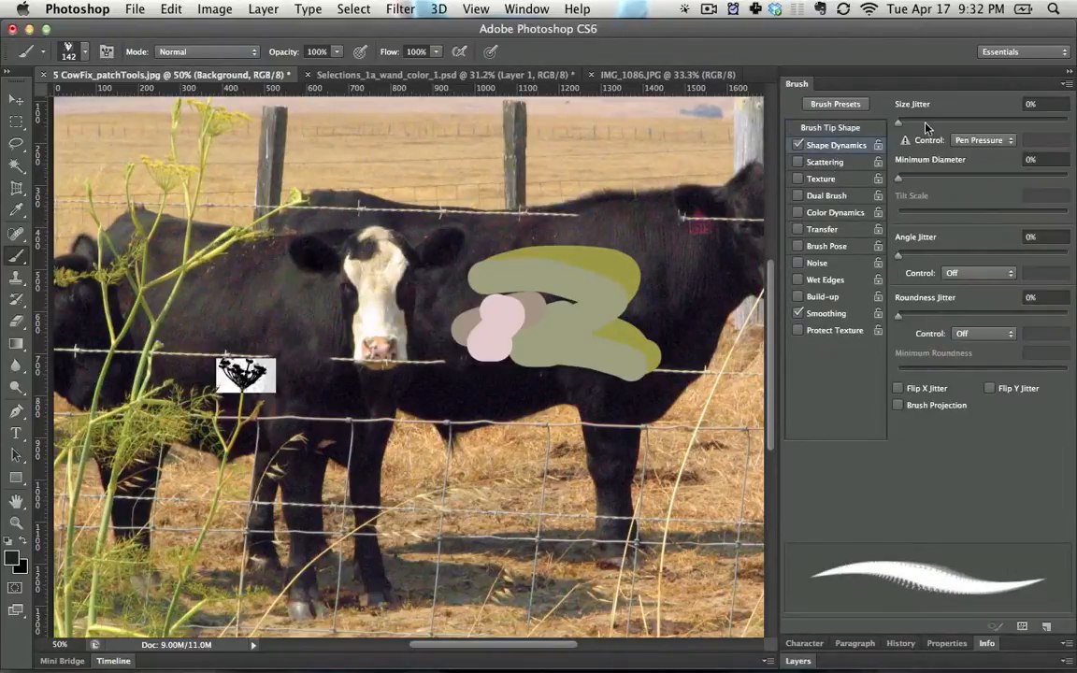
left_click_drag(899, 123, 996, 125)
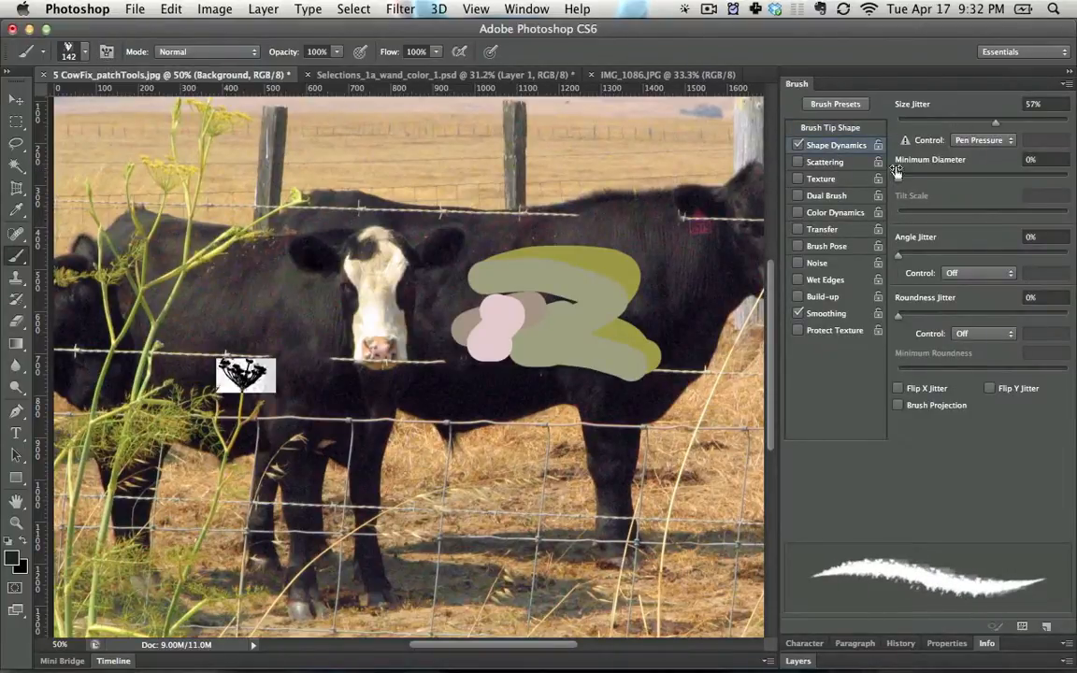
Enable Scattering at 297% and paint scattered black flowers from the fence post across the cows to the dry grass.
left_click(823, 164)
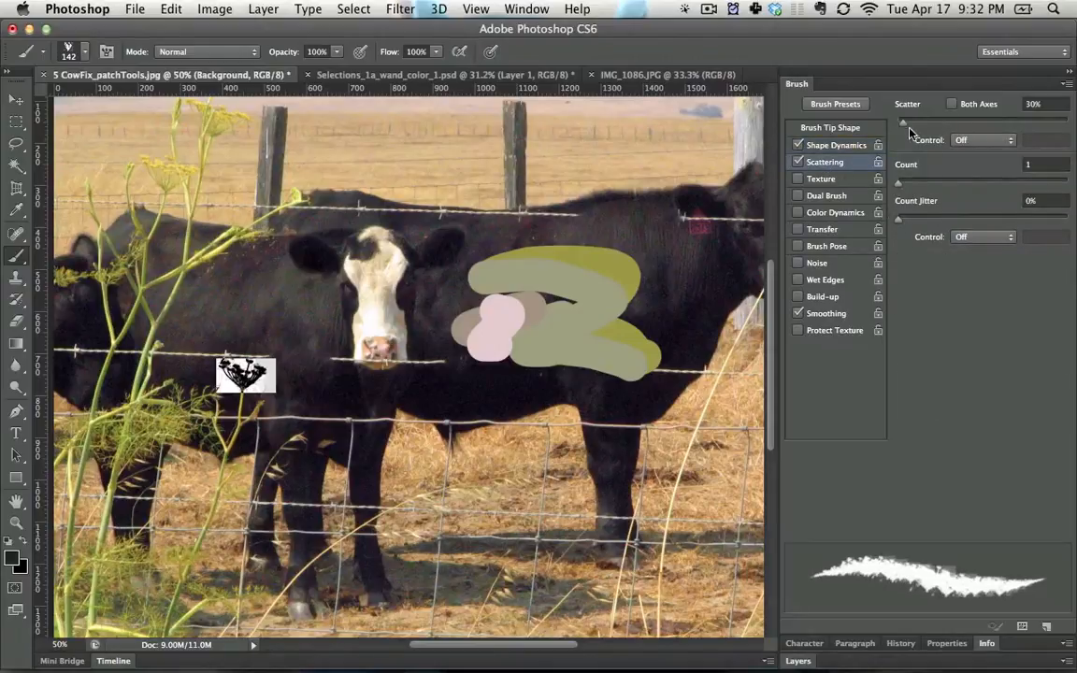
left_click_drag(909, 131, 940, 131)
mouse_move(221, 172)
left_mouse_down()
mouse_move(618, 430)
mouse_move(655, 440)
left_mouse_up()
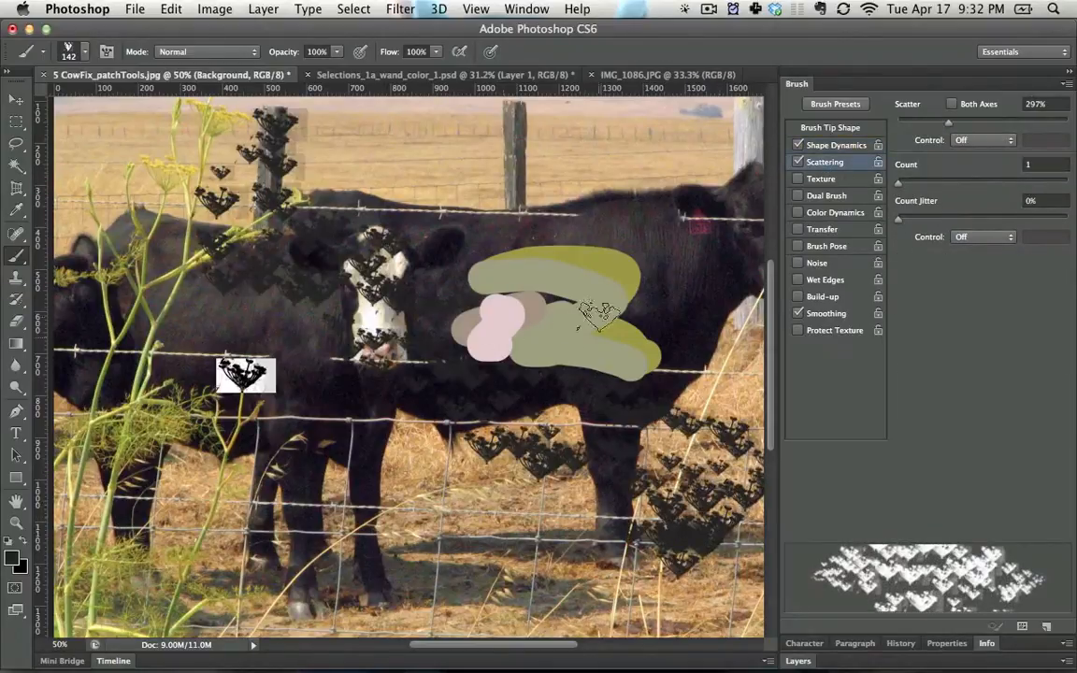
Enable Transfer and Brush Pose with Tilt X at -54%, and paint more flowers along the rear cow's back and the field.
left_click(836, 146)
left_click(827, 231)
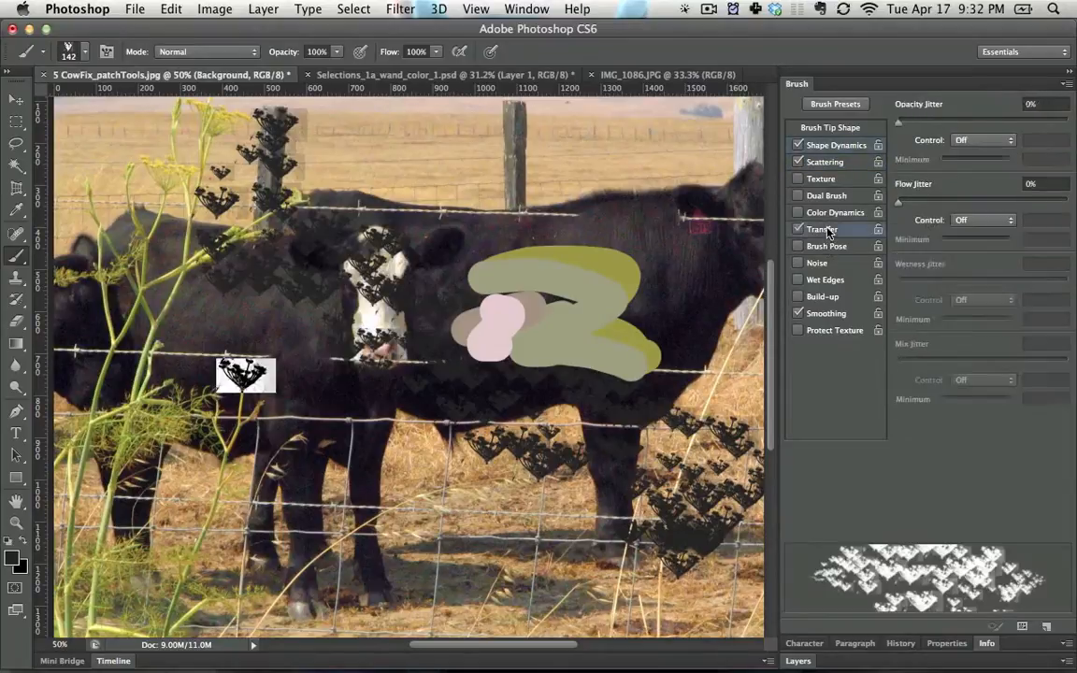
left_click(828, 247)
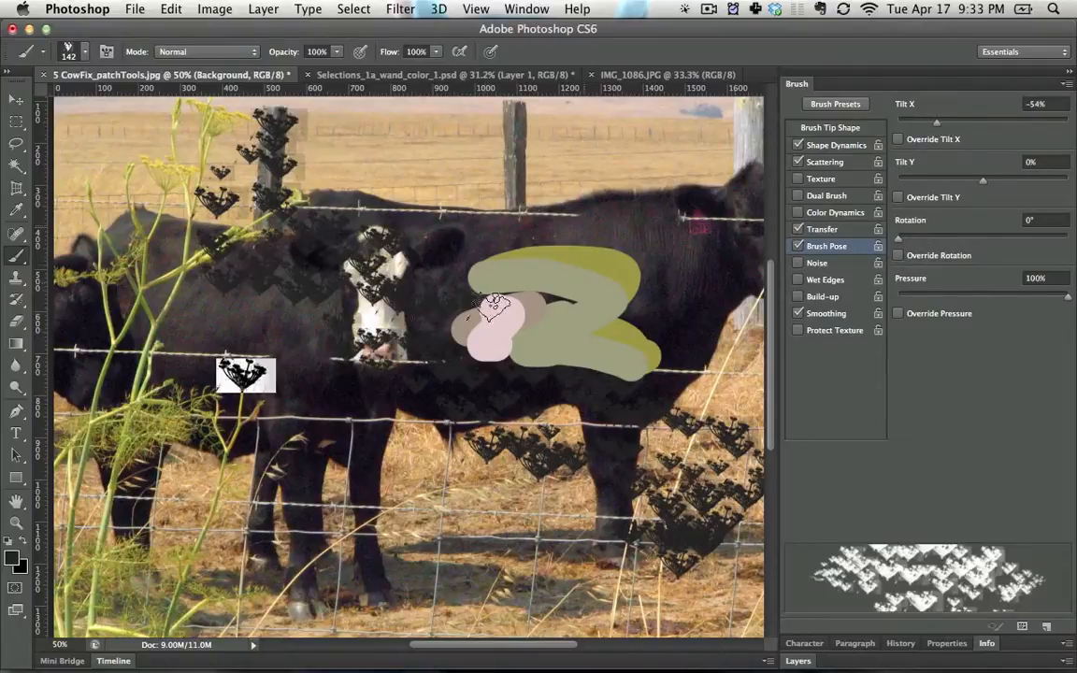
mouse_move(493, 307)
left_mouse_down()
mouse_move(695, 213)
mouse_move(615, 250)
left_mouse_up()
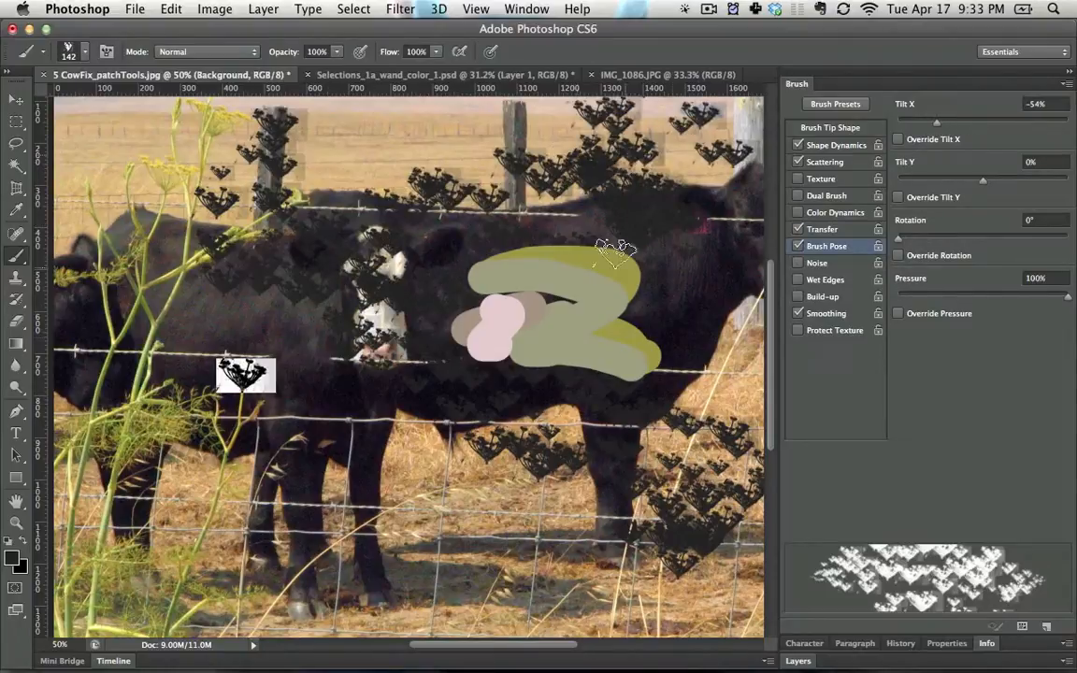
Set the Angle Jitter to 56% in Shape Dynamics and paint rotated flowers over the front cow and the grass below.
left_click(812, 165)
left_click(825, 148)
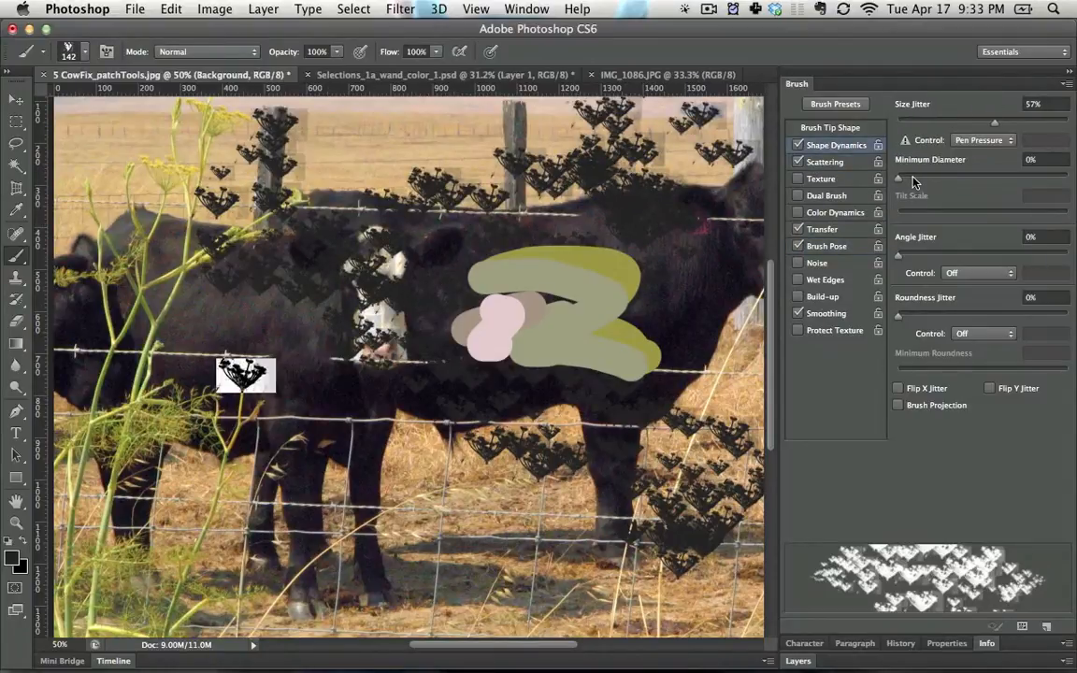
left_click_drag(921, 255, 994, 254)
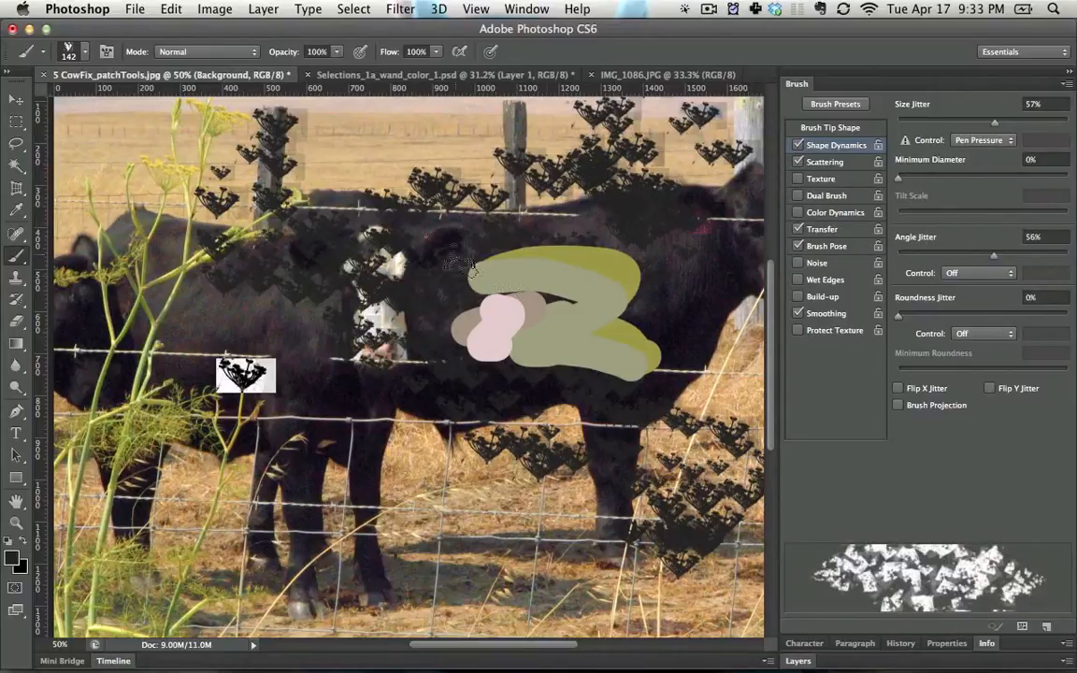
mouse_move(411, 235)
left_mouse_down()
mouse_move(330, 407)
mouse_move(468, 550)
mouse_move(472, 439)
left_mouse_up()
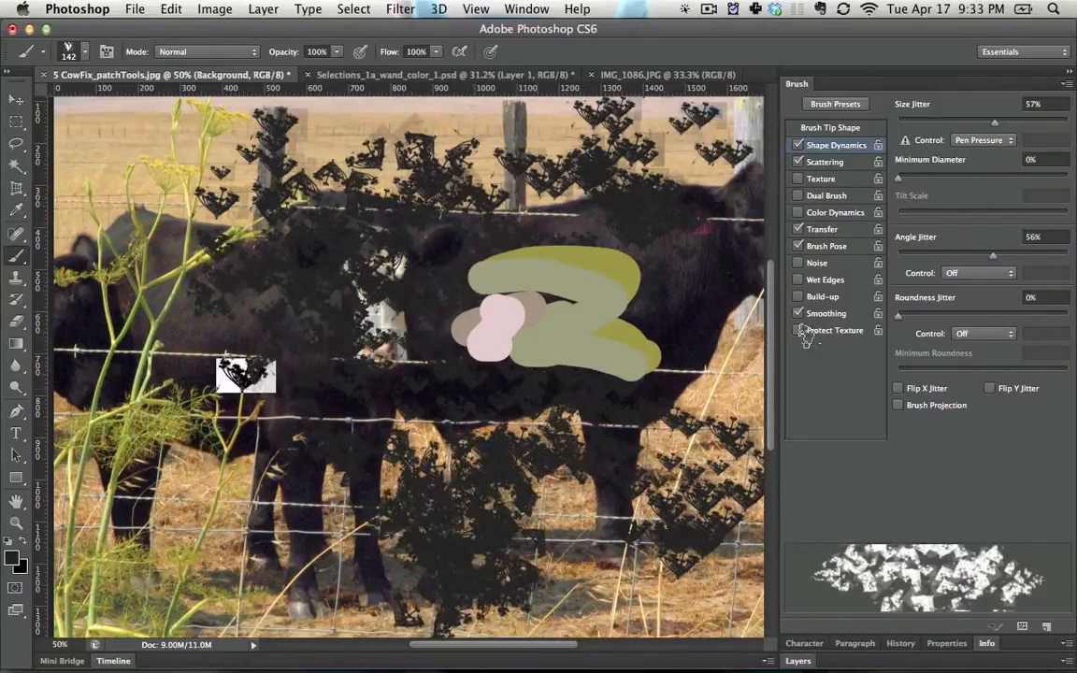
Enable Color Dynamics with a 37% Hue Jitter and set the foreground color to red ff0000.
left_click(832, 214)
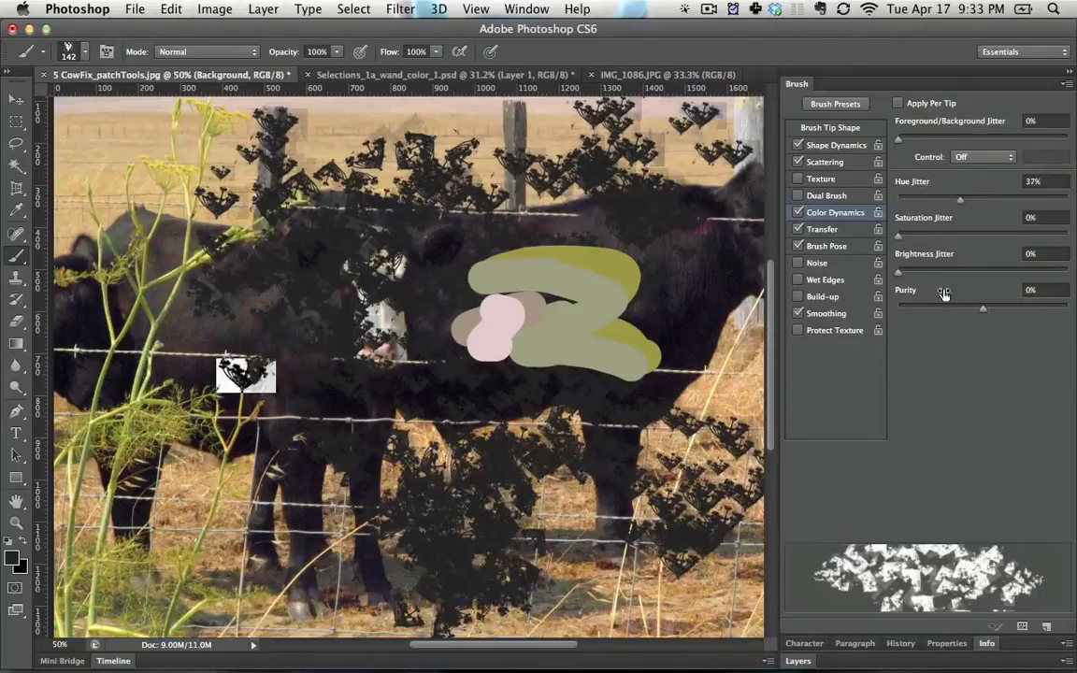
left_click(14, 565)
left_click_drag(504, 397, 668, 319)
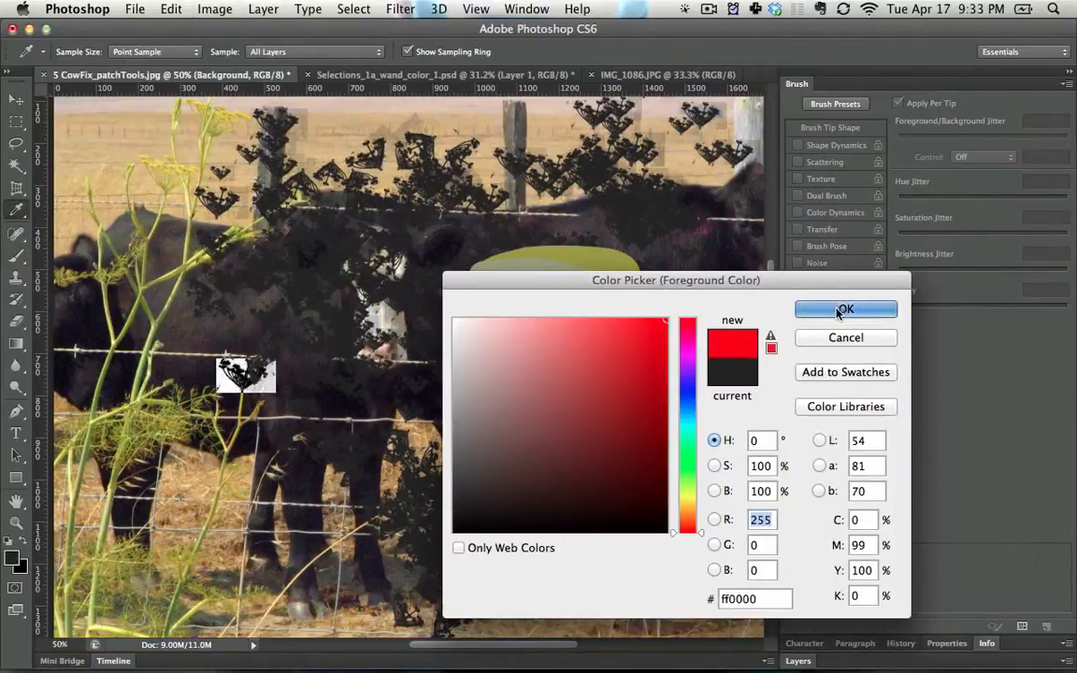
left_click(838, 310)
Confirm the red foreground, set the background color to c06d6d, and undo a test stroke of flowers over the front cow.
left_click(20, 567)
left_click(547, 373)
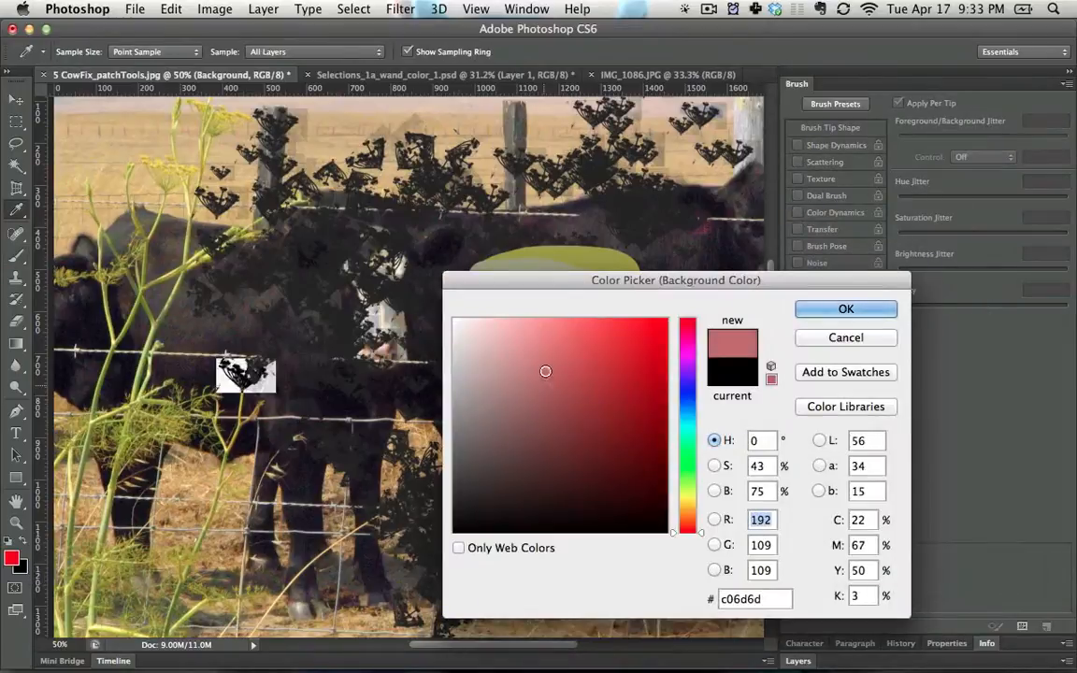
left_click(809, 308)
mouse_move(591, 168)
left_mouse_down()
mouse_move(382, 244)
mouse_move(496, 533)
left_mouse_up()
key("super+z")
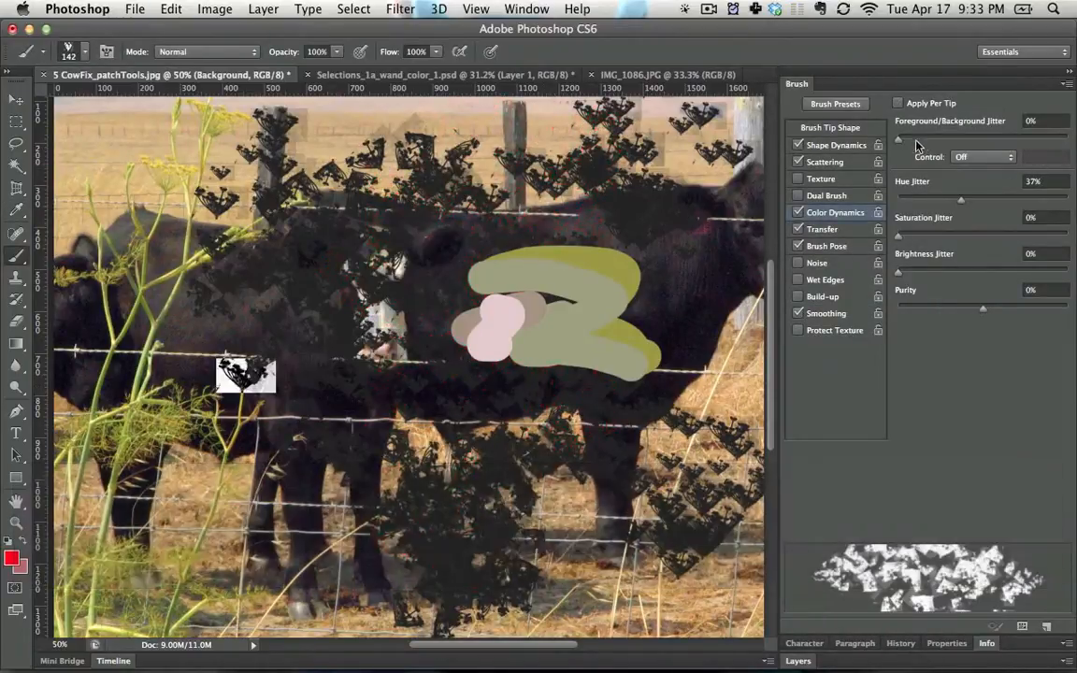
Set Foreground/Background Jitter to 63%, Hue to 56%, Saturation to 26%, Brightness to 43% and Purity to -29%, and paint flowers over both cows.
left_click(983, 139)
left_click_drag(957, 199, 994, 198)
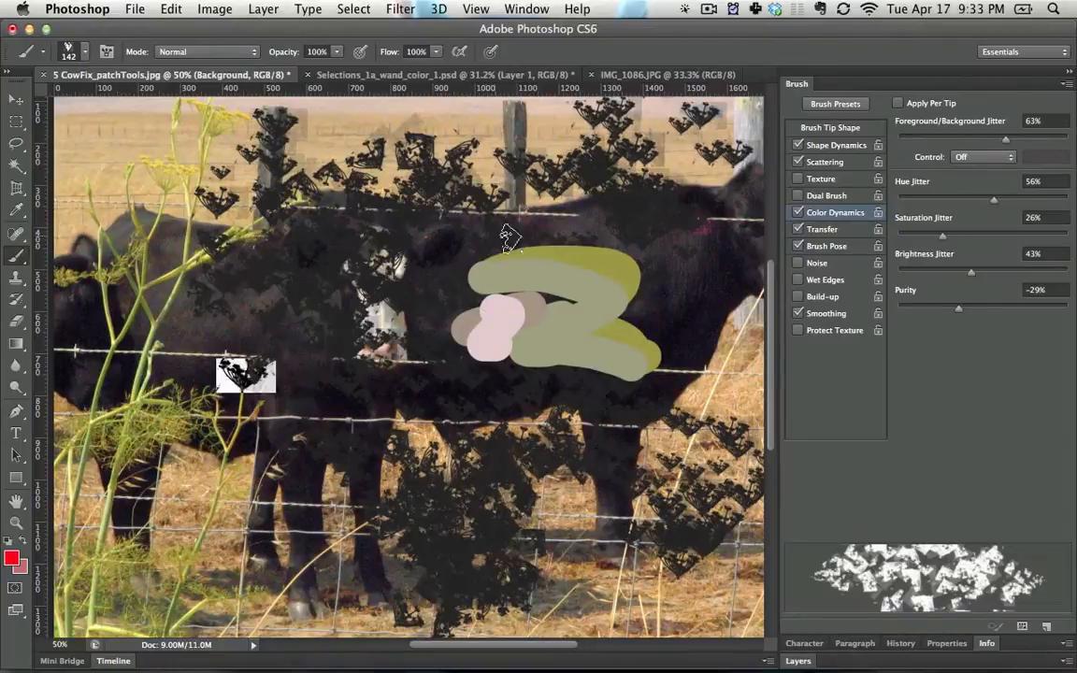
mouse_move(551, 178)
left_mouse_down()
mouse_move(367, 224)
mouse_move(351, 435)
mouse_move(416, 474)
mouse_move(173, 228)
left_mouse_up()
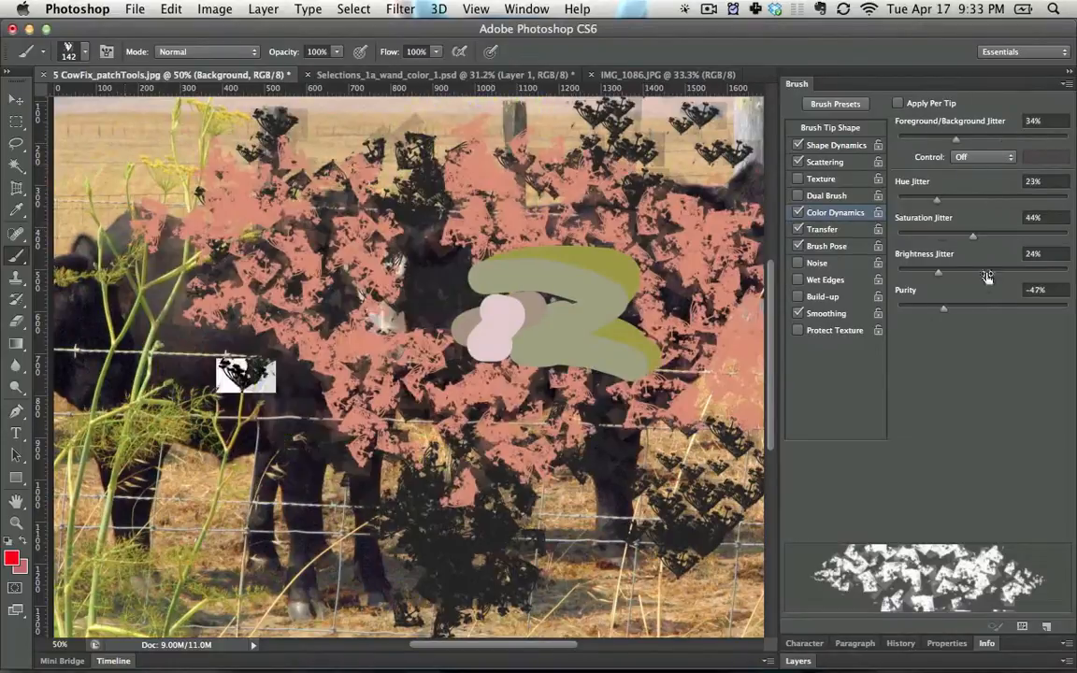
Set Foreground/Background Jitter to 34%, Hue to 23%, Saturation to 44%, Brightness to 24% and Purity to -47%, and paint flowers across Layer 2.
left_click(837, 145)
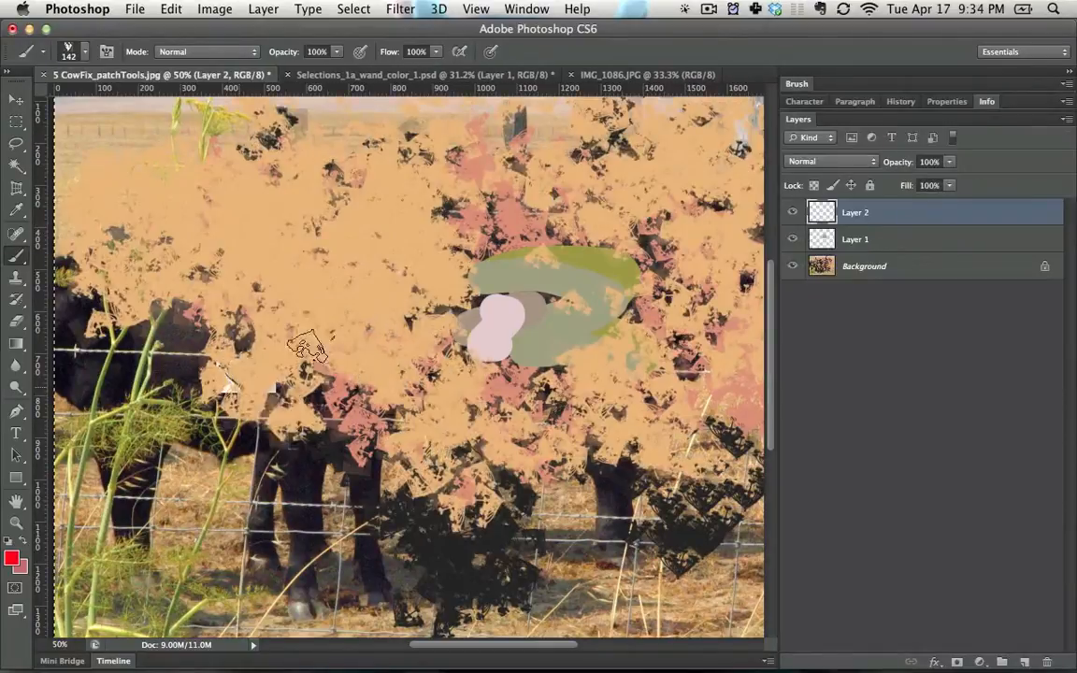
left_click_drag(440, 290, 245, 452)
mouse_move(519, 572)
left_mouse_down()
mouse_move(224, 416)
mouse_move(467, 486)
mouse_move(524, 458)
mouse_move(44, 405)
left_mouse_up()
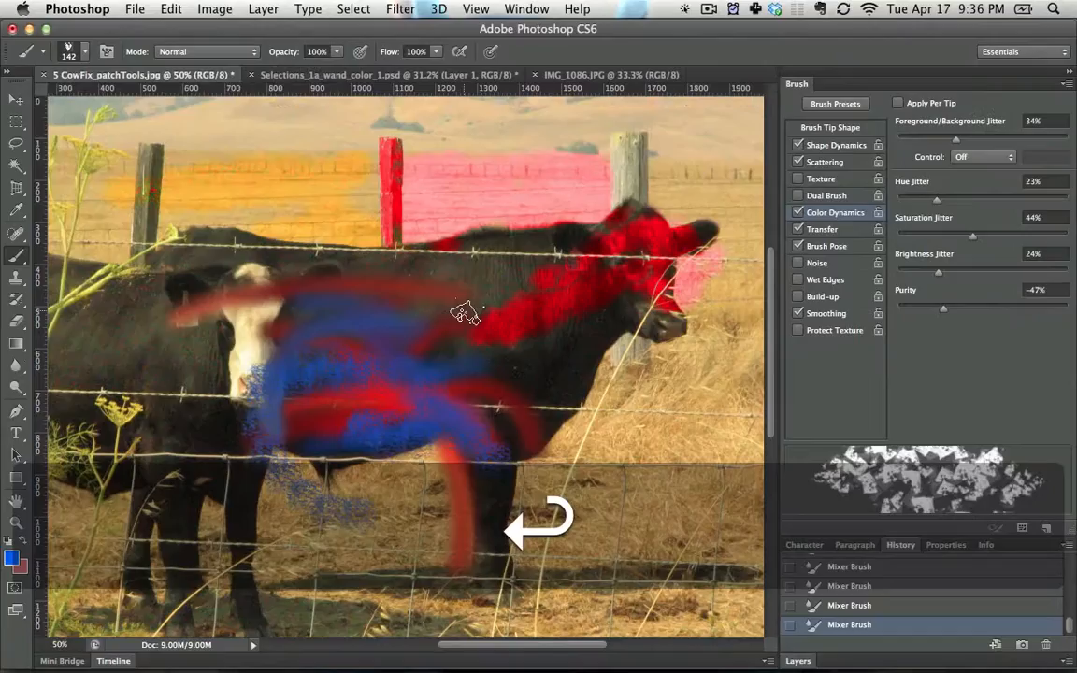
Paint flowers over the large black cow, enable Apply Per Tip for Color Dynamics, and paint more flowers starting above the white-faced cow.
mouse_move(464, 308)
left_mouse_down()
mouse_move(290, 309)
mouse_move(467, 234)
mouse_move(379, 442)
mouse_move(430, 523)
mouse_move(545, 388)
left_mouse_up()
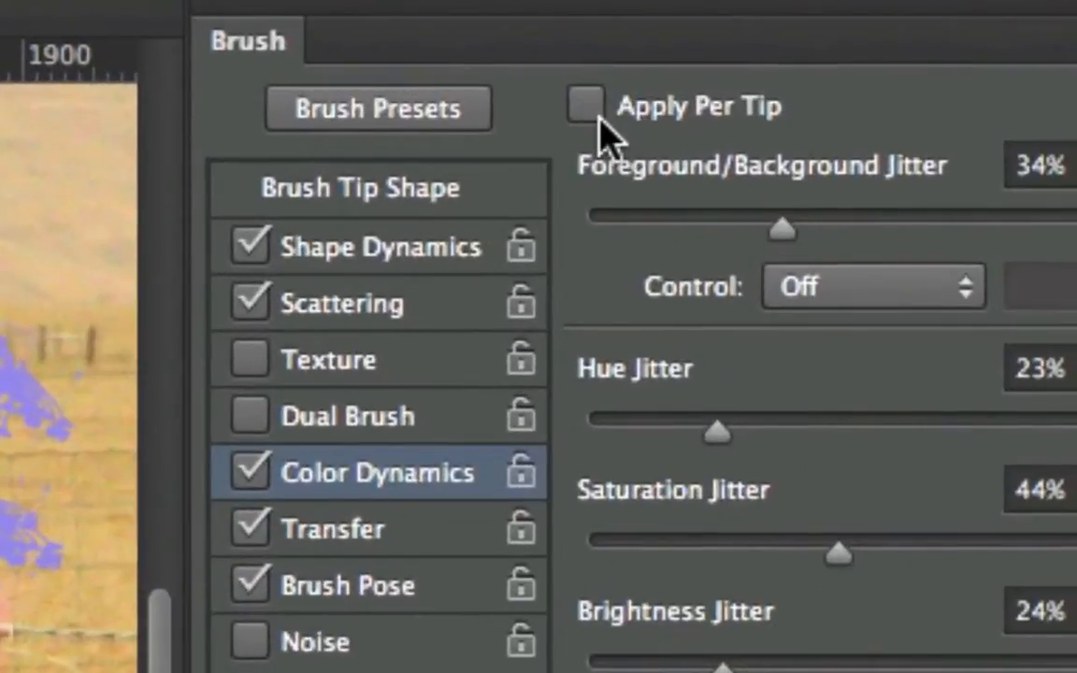
left_click(589, 111)
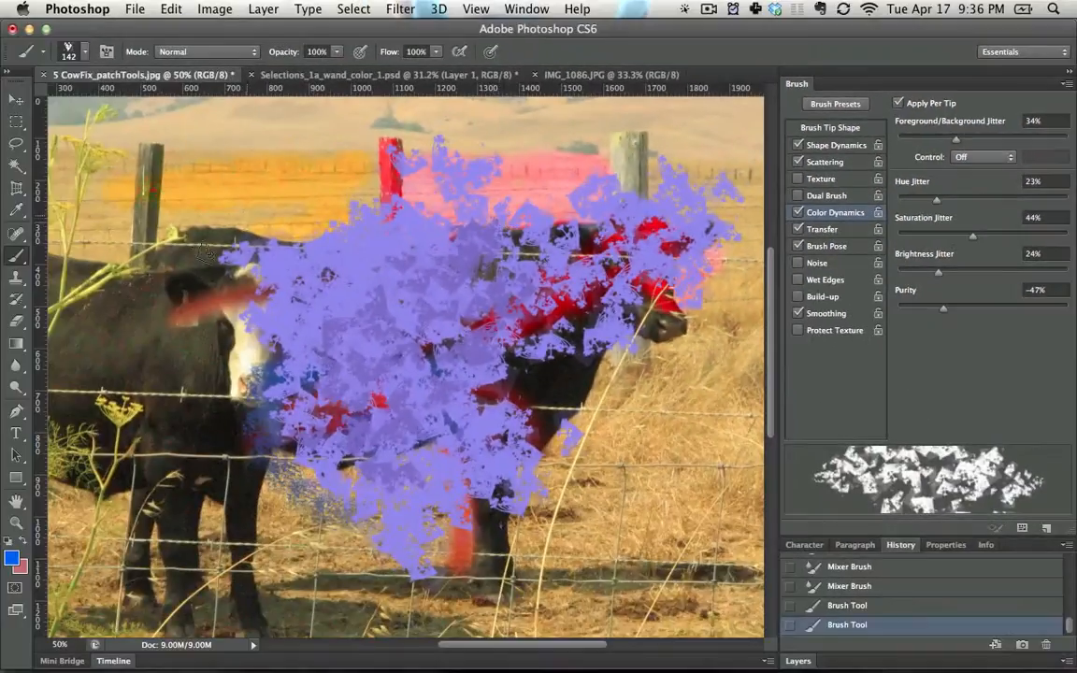
mouse_move(205, 250)
left_mouse_down()
mouse_move(493, 182)
mouse_move(192, 222)
mouse_move(493, 267)
mouse_move(121, 327)
mouse_move(248, 379)
mouse_move(460, 407)
mouse_move(370, 442)
left_mouse_up()
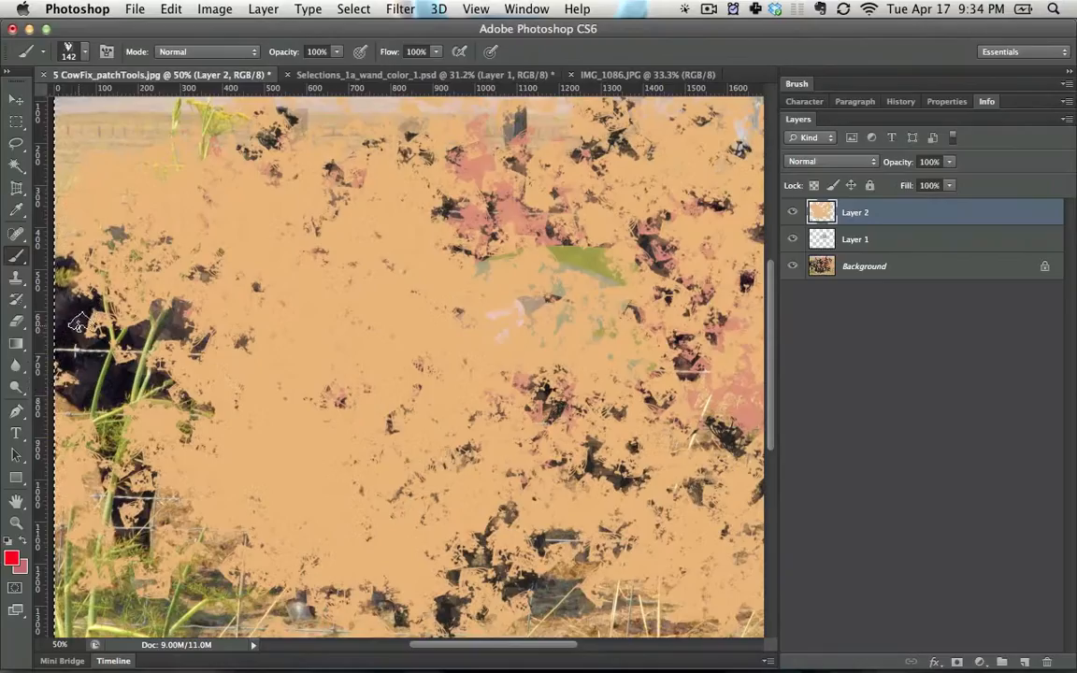
Paint further flower strokes in salmon and dusty red on Layer 2 to cover most of the picture.
mouse_move(580, 169)
left_mouse_down()
mouse_move(533, 215)
mouse_move(215, 403)
mouse_move(393, 524)
mouse_move(556, 414)
mouse_move(393, 215)
mouse_move(374, 113)
mouse_move(519, 240)
mouse_move(580, 530)
mouse_move(638, 473)
mouse_move(558, 224)
left_mouse_up()
left_click(219, 511)
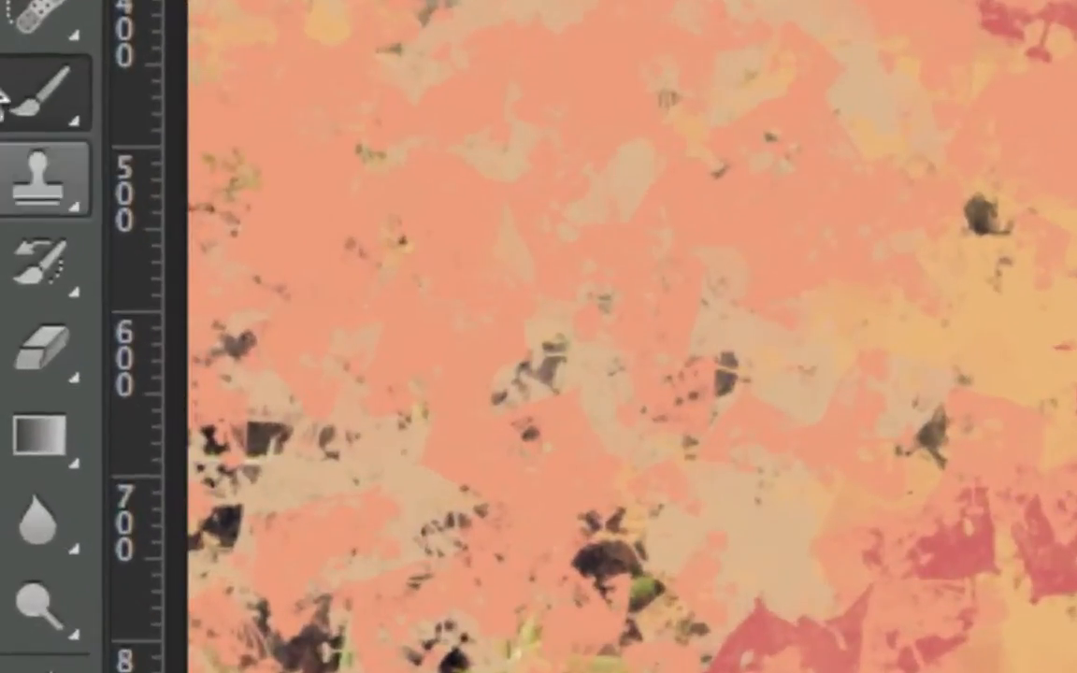
Draw a thin zigzag line on Layer 2 with the Pencil Tool at size 1, and undo it.
left_click(28, 245)
left_click(232, 167)
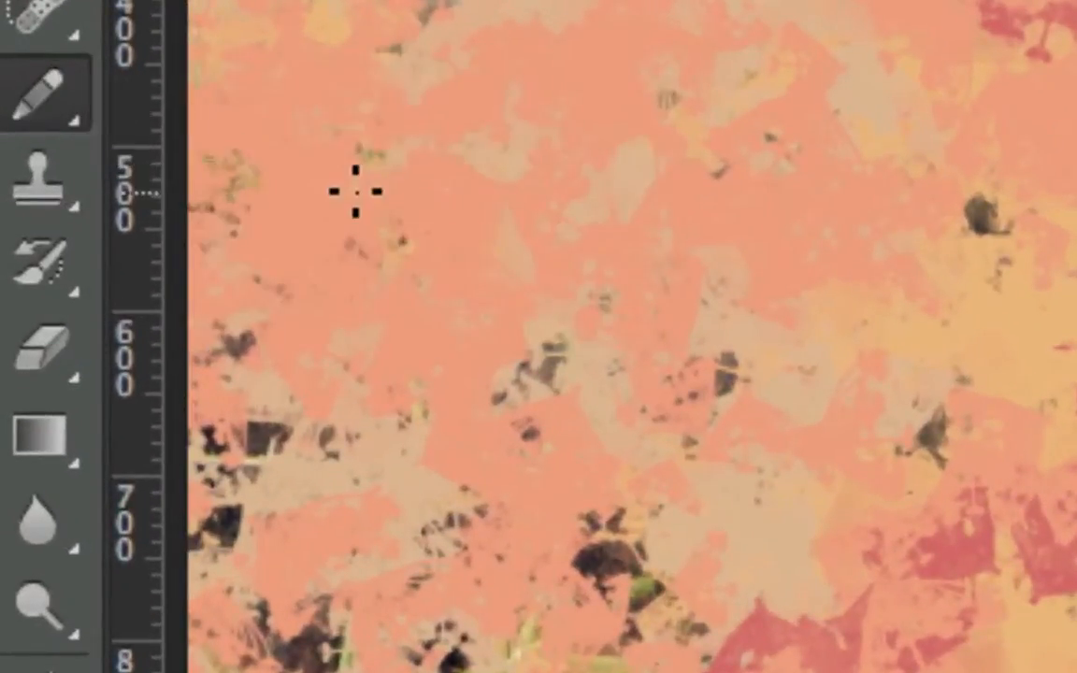
left_click_drag(112, 271, 508, 313)
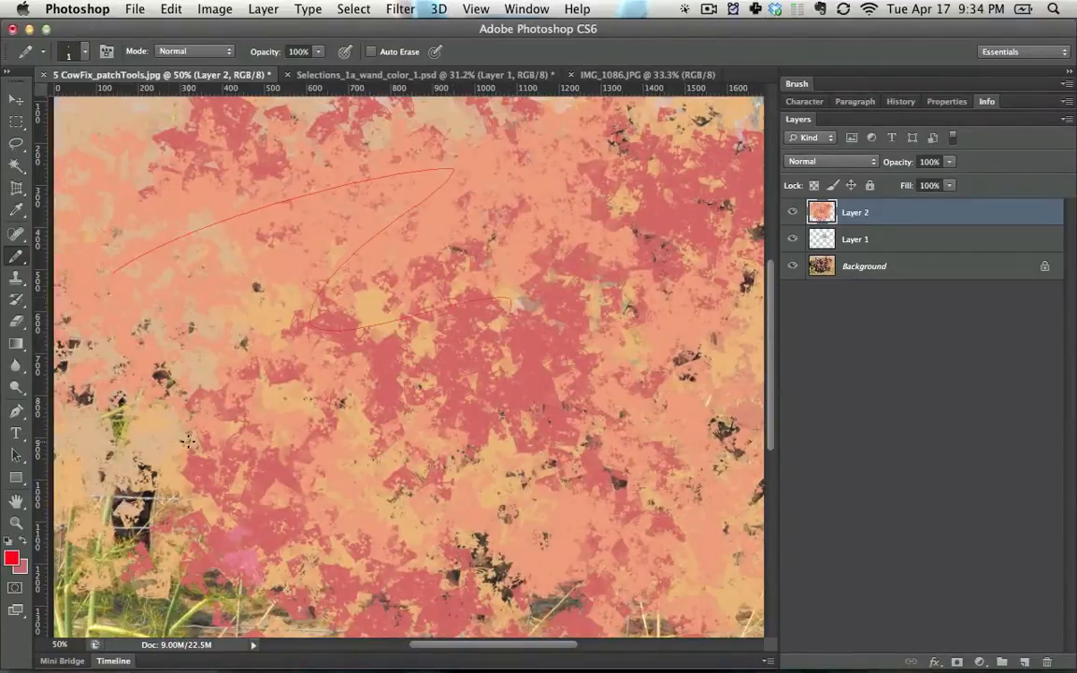
key("super+z")
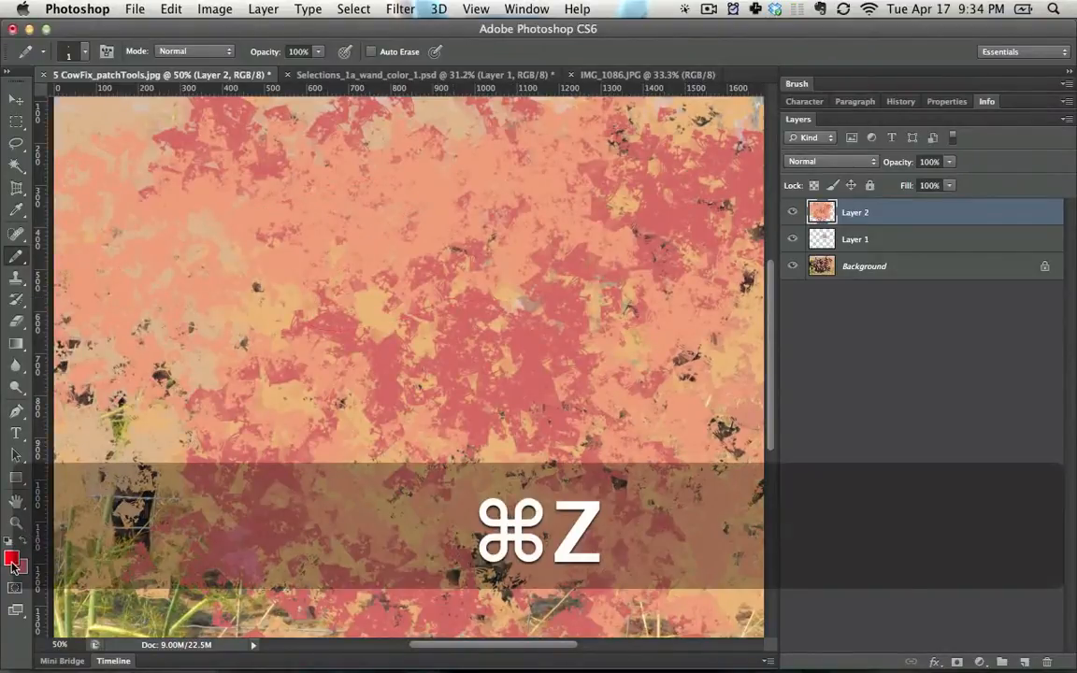
Set the foreground to near-black and the Pencil size to 15, and draw a bent arrow pointing at a cartoon face on Layer 2.
left_click(12, 558)
left_click(484, 503)
left_click(811, 313)
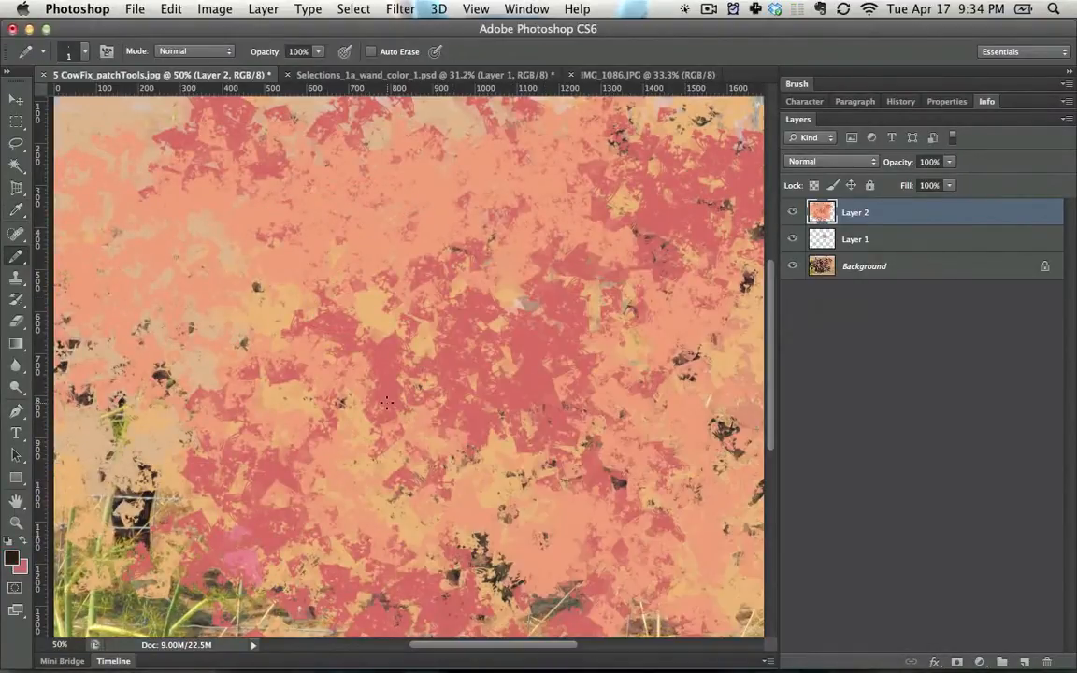
key("bracketright")
key("bracketright")
key("bracketright")
key("bracketright")
key("bracketright")
key("bracketright")
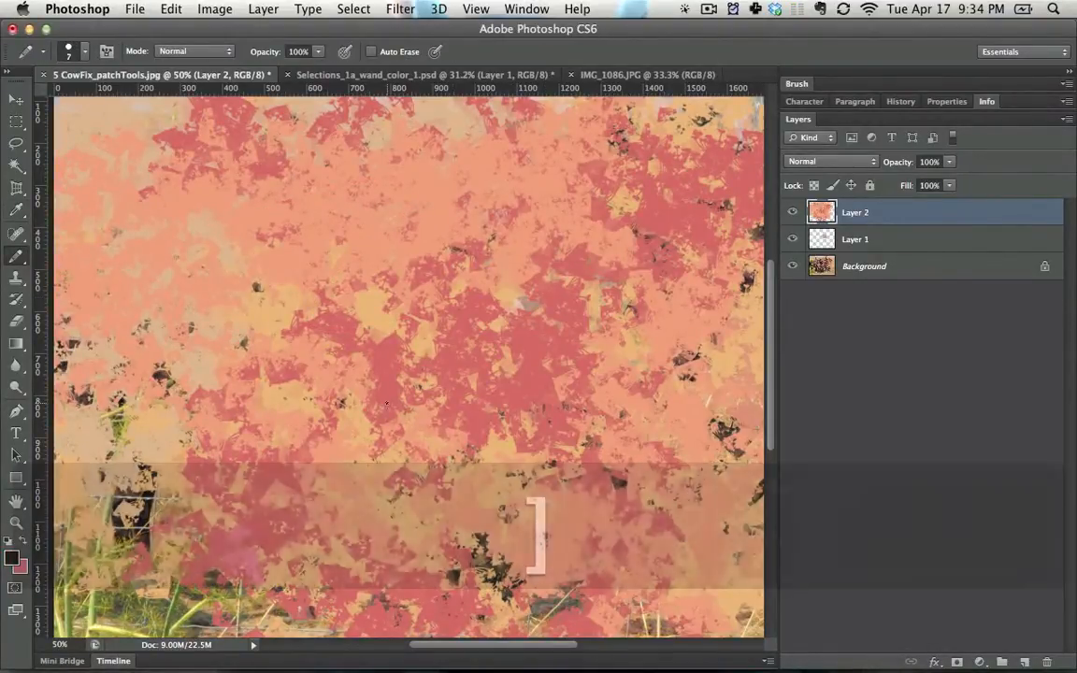
mouse_move(239, 262)
left_mouse_down()
mouse_move(552, 243)
mouse_move(478, 404)
left_mouse_up()
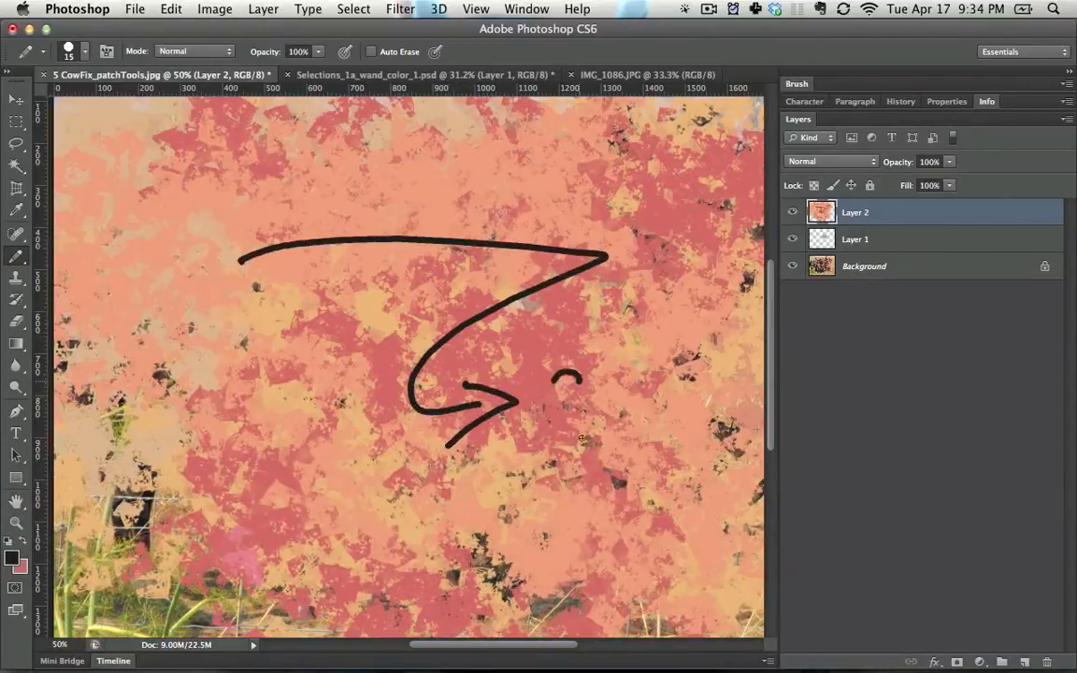
mouse_move(579, 380)
left_mouse_down()
mouse_move(563, 376)
mouse_move(653, 357)
mouse_move(681, 393)
left_mouse_up()
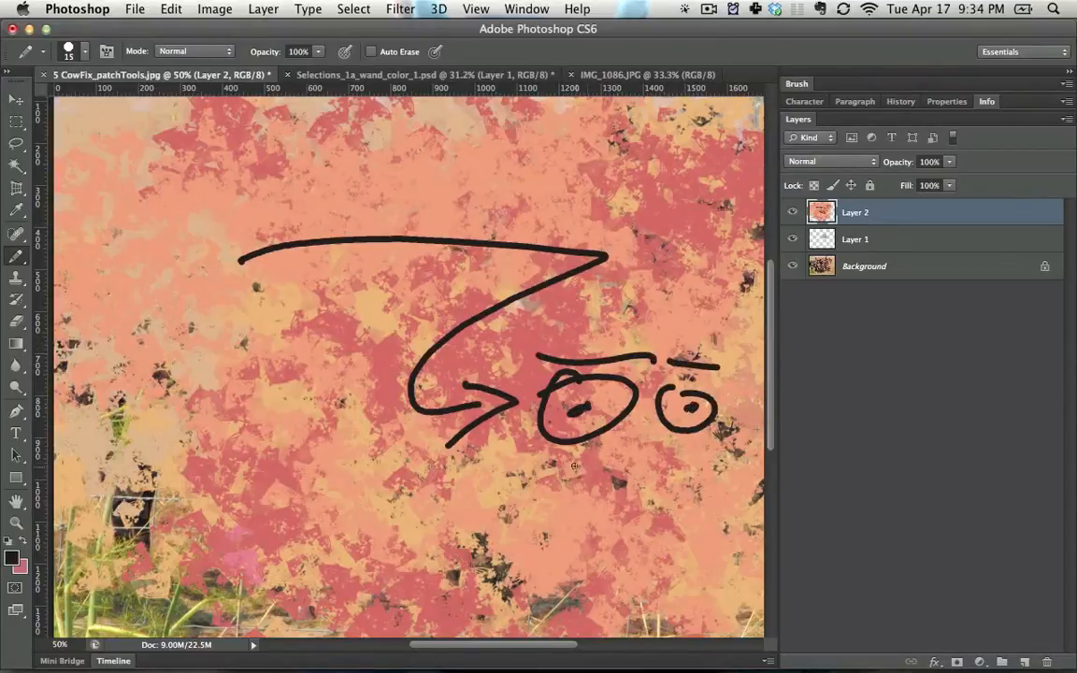
mouse_move(558, 453)
left_mouse_down()
mouse_move(784, 413)
mouse_move(770, 473)
mouse_move(571, 512)
left_mouse_up()
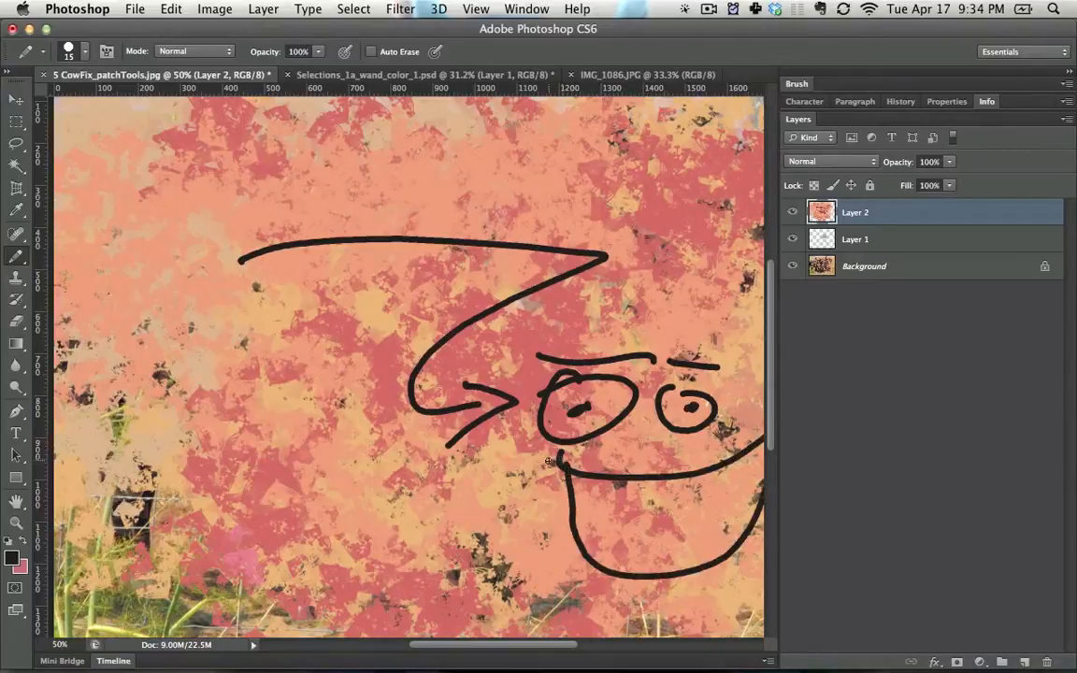
Switch to the Color Replacement Tool and revert the image to the original 5 CowFix_patchTools.jpg snapshot in the History.
left_click(14, 265)
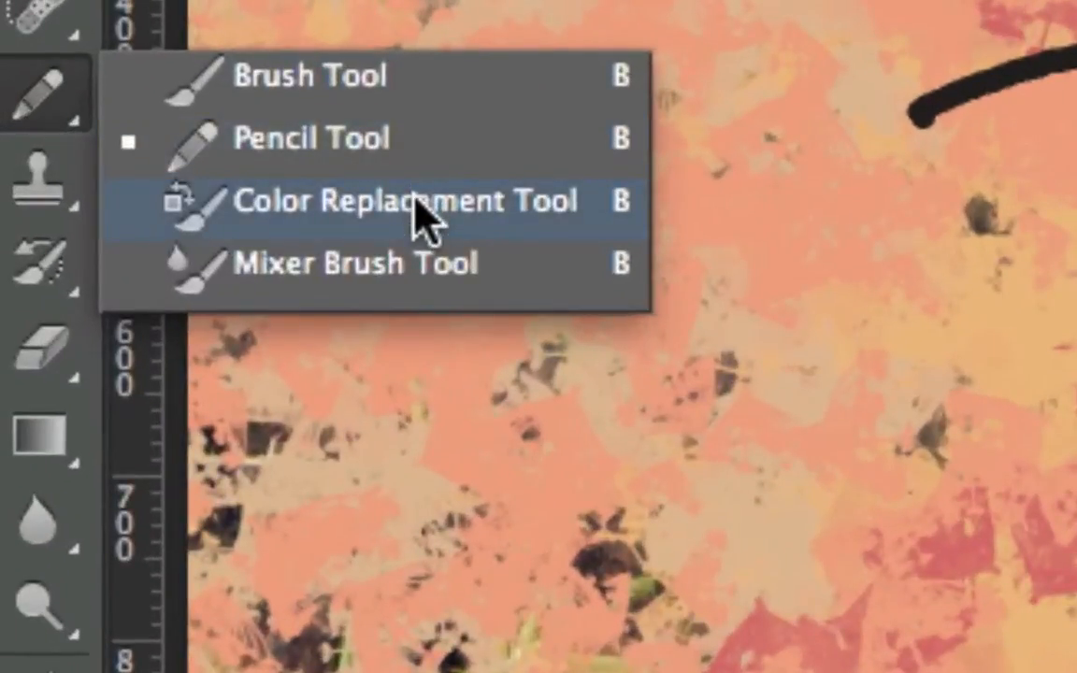
left_click(418, 215)
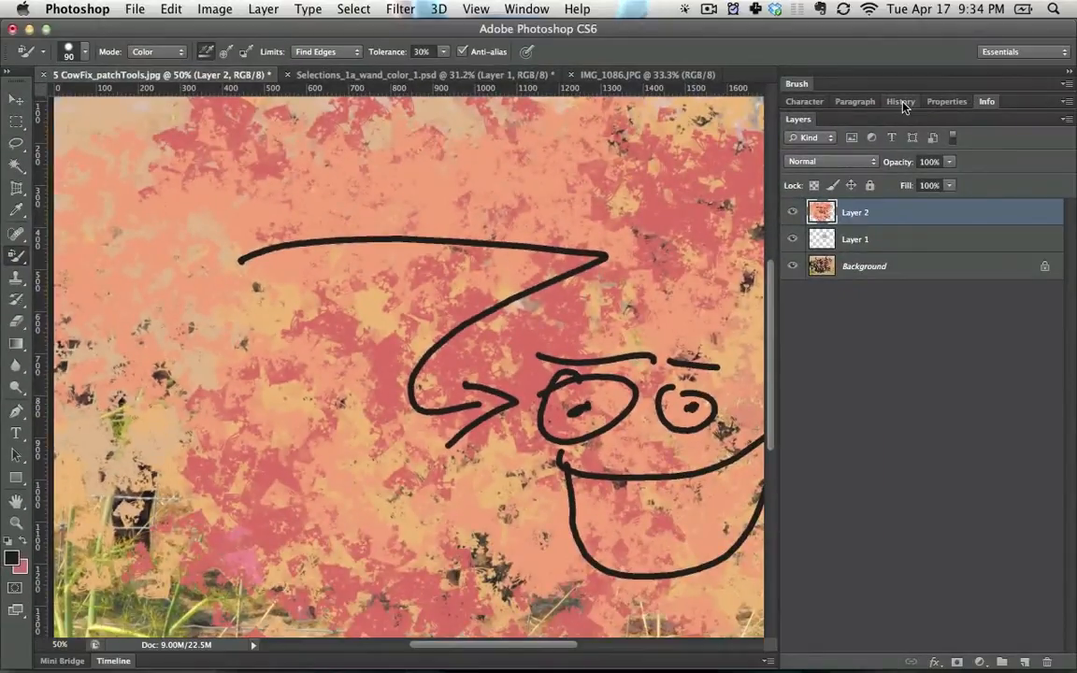
left_click(901, 101)
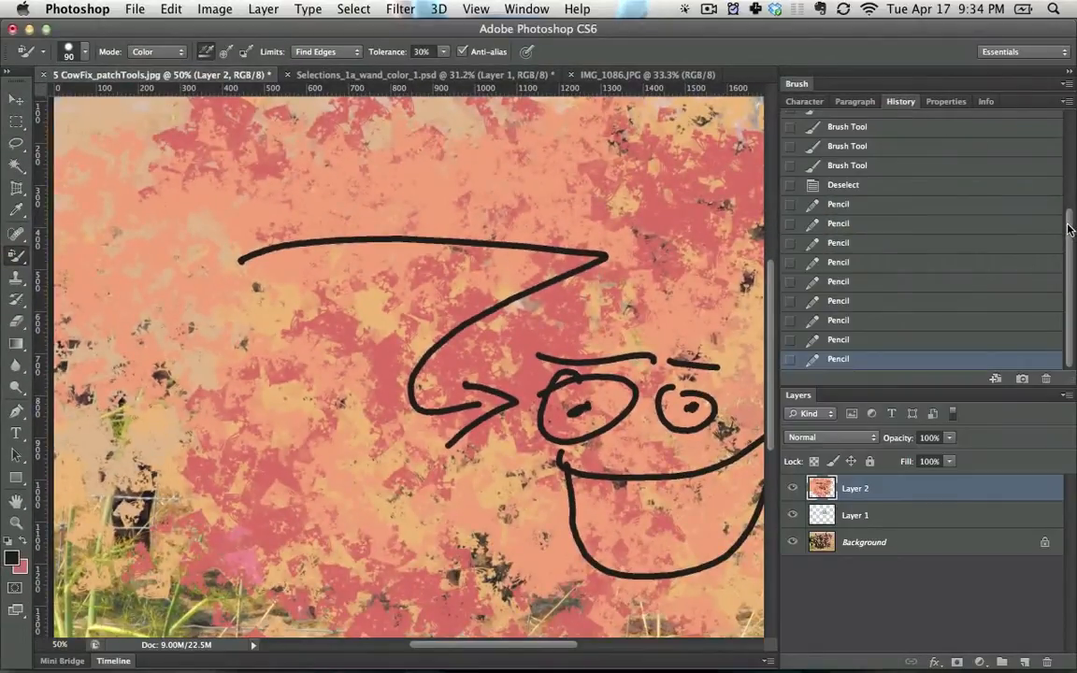
scroll(963, 208, "up", 5)
left_click(959, 119)
left_click(967, 129)
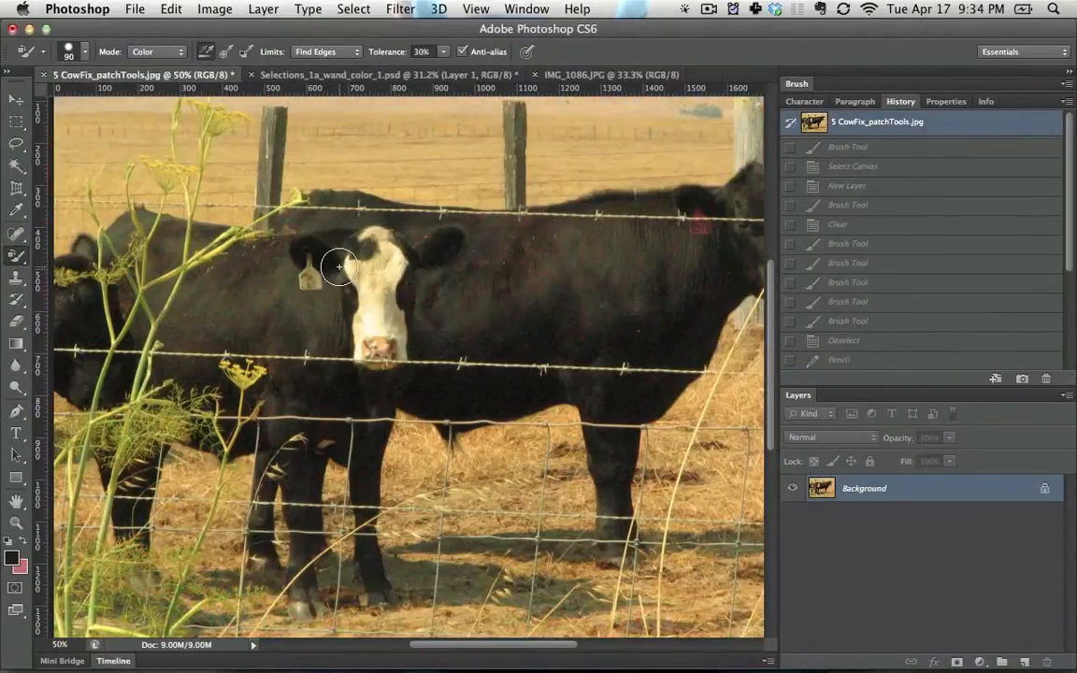
Set the foreground color to red ff0000 and recolor the field behind the large cow between the two nearest fence posts.
left_click_drag(343, 243, 198, 256)
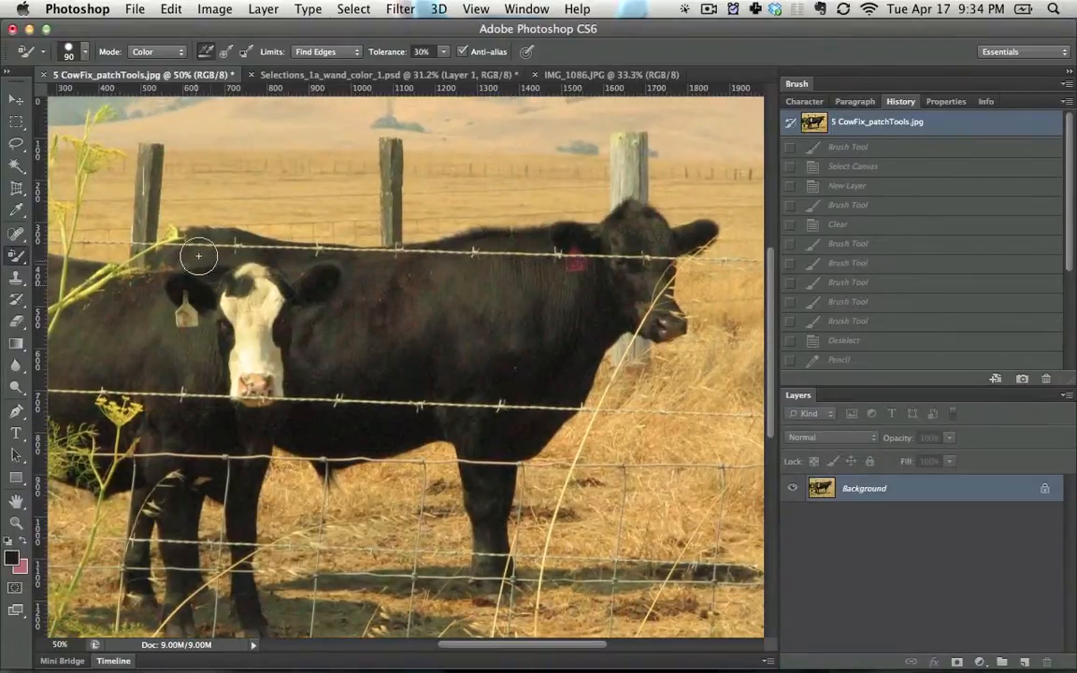
left_click(11, 557)
left_click_drag(512, 378, 636, 266)
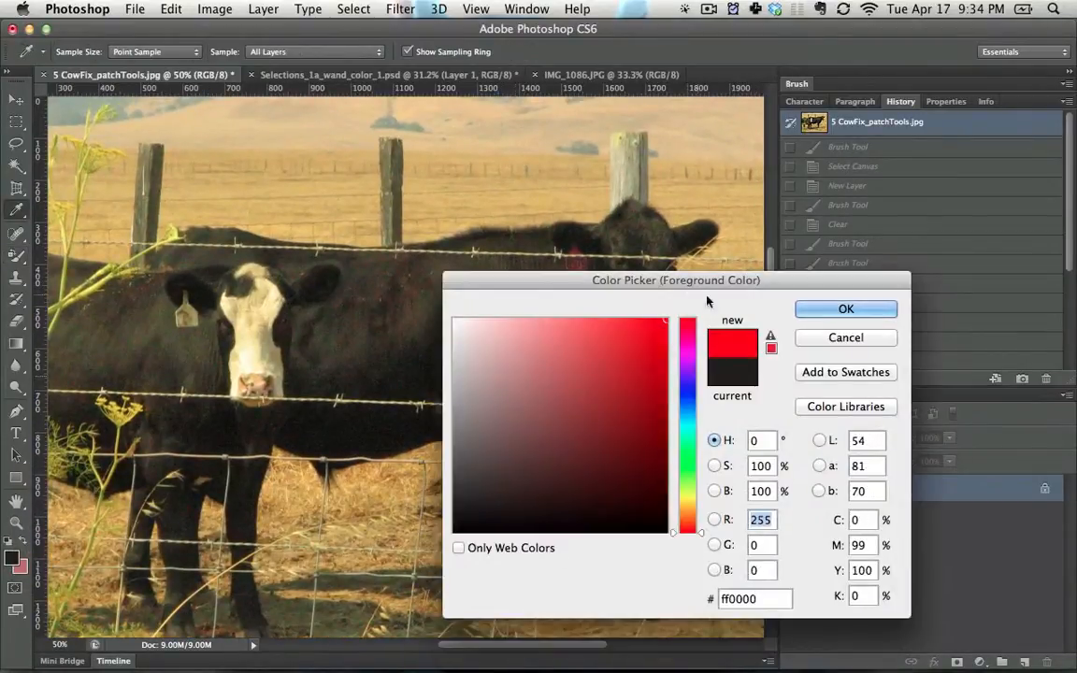
left_click(845, 310)
mouse_move(505, 168)
left_mouse_down()
mouse_move(417, 190)
mouse_move(437, 242)
mouse_move(454, 220)
mouse_move(604, 215)
mouse_move(556, 220)
mouse_move(537, 181)
mouse_move(614, 173)
mouse_move(565, 197)
mouse_move(608, 195)
left_mouse_up()
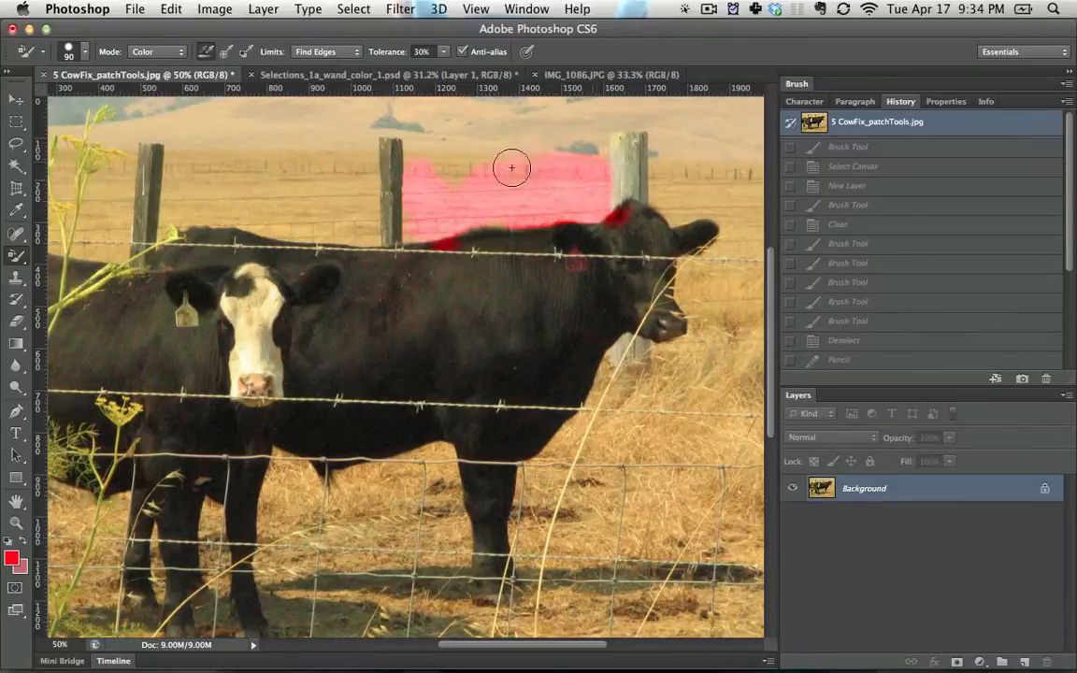
Finish recoloring that field patch up to the middle fence post, and turn the post itself red.
left_click_drag(438, 169, 429, 169)
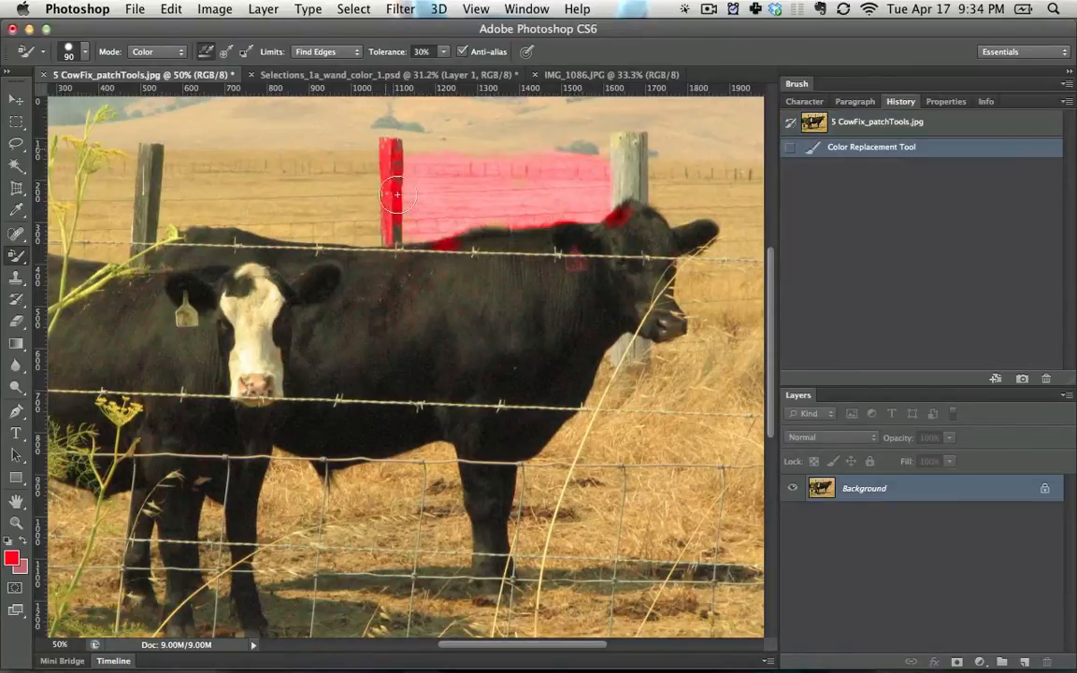
left_click(402, 228)
right_click(419, 199)
left_click(404, 192)
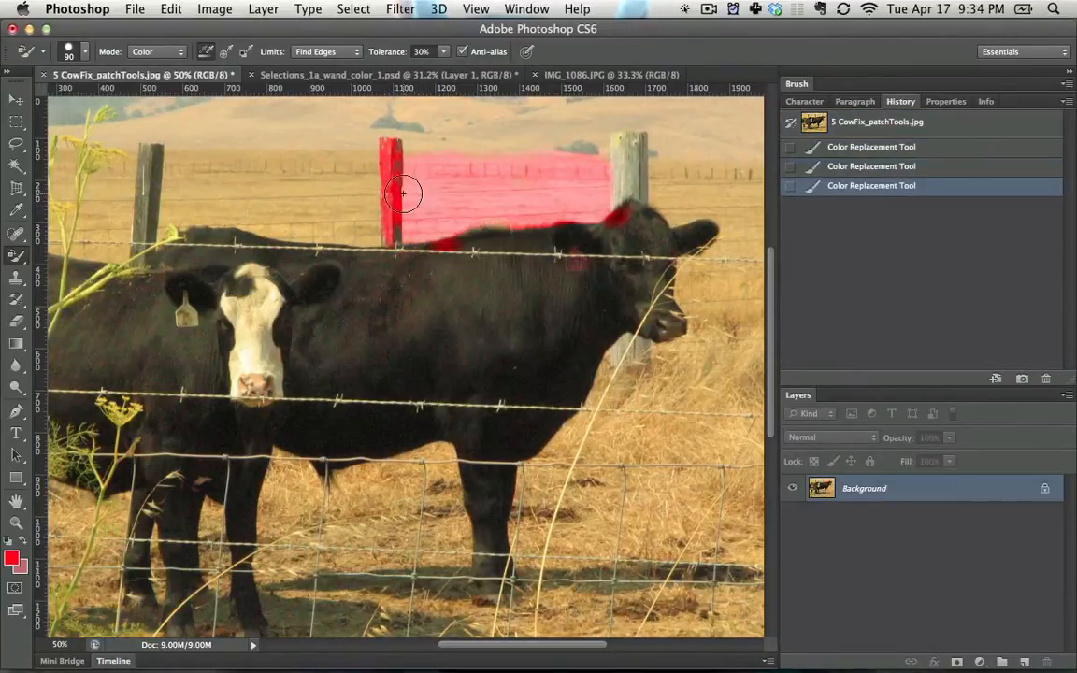
Set the Color Replacement mode to Saturation and paint the field behind the white-faced cow, between the two darker fence posts.
left_click(175, 53)
left_click(169, 40)
mouse_move(349, 169)
left_mouse_down()
mouse_move(161, 197)
mouse_move(394, 228)
left_mouse_up()
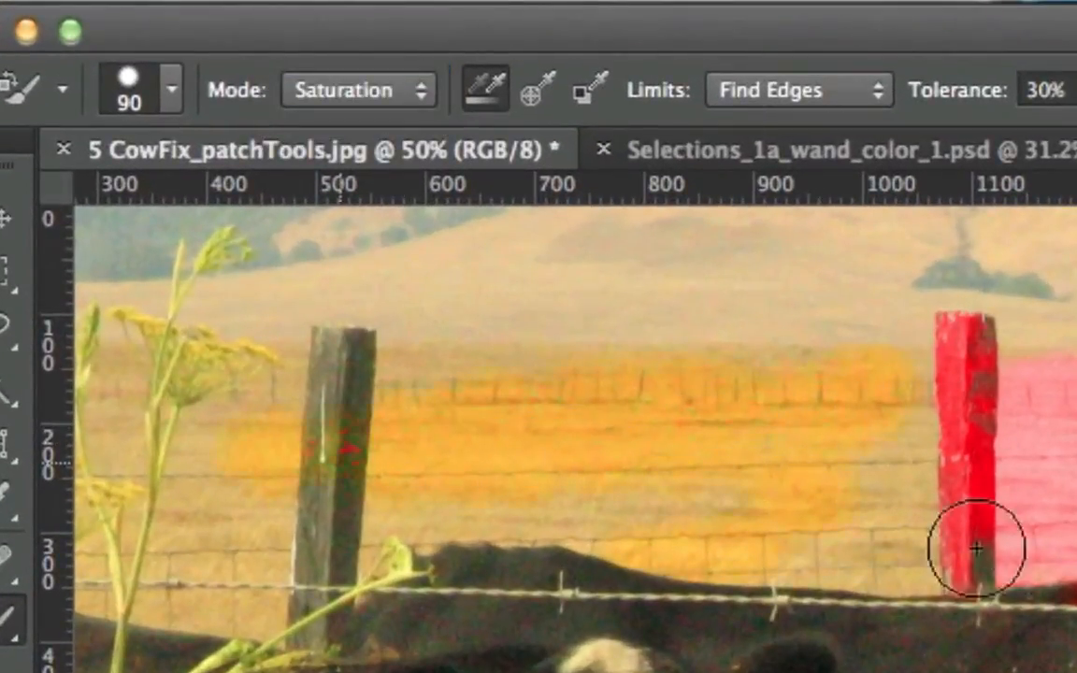
Set the Color Replacement mode back to Color and recolor the large cow's shoulder, neck and head red.
left_click(365, 90)
left_click(351, 115)
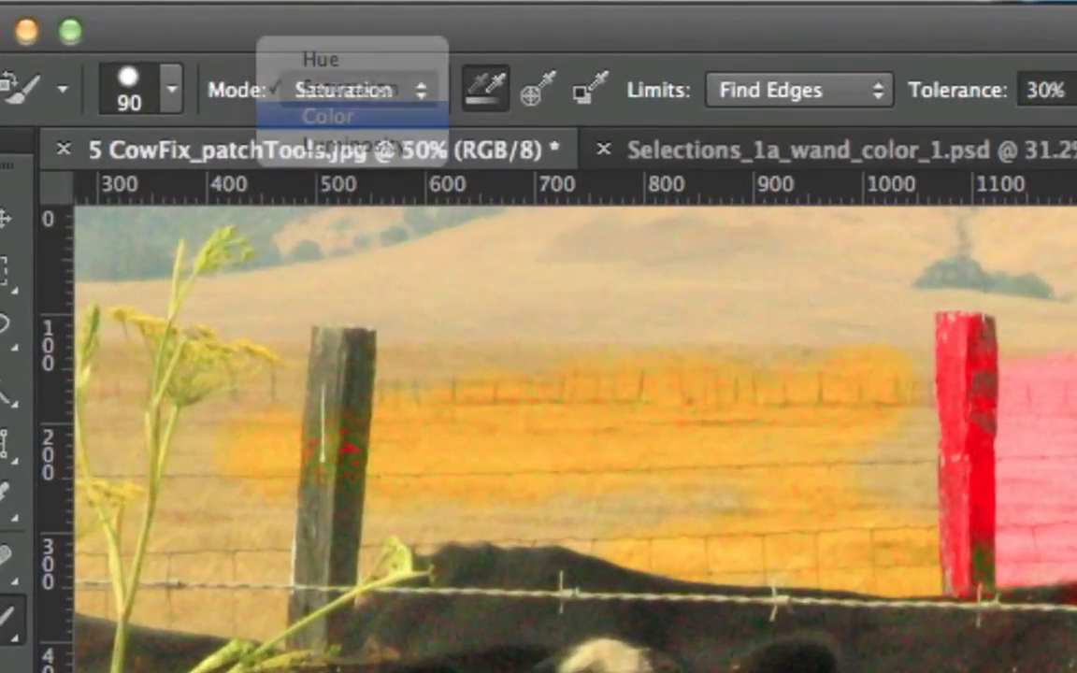
mouse_move(849, 356)
left_mouse_down()
mouse_move(741, 392)
mouse_move(484, 332)
left_mouse_up()
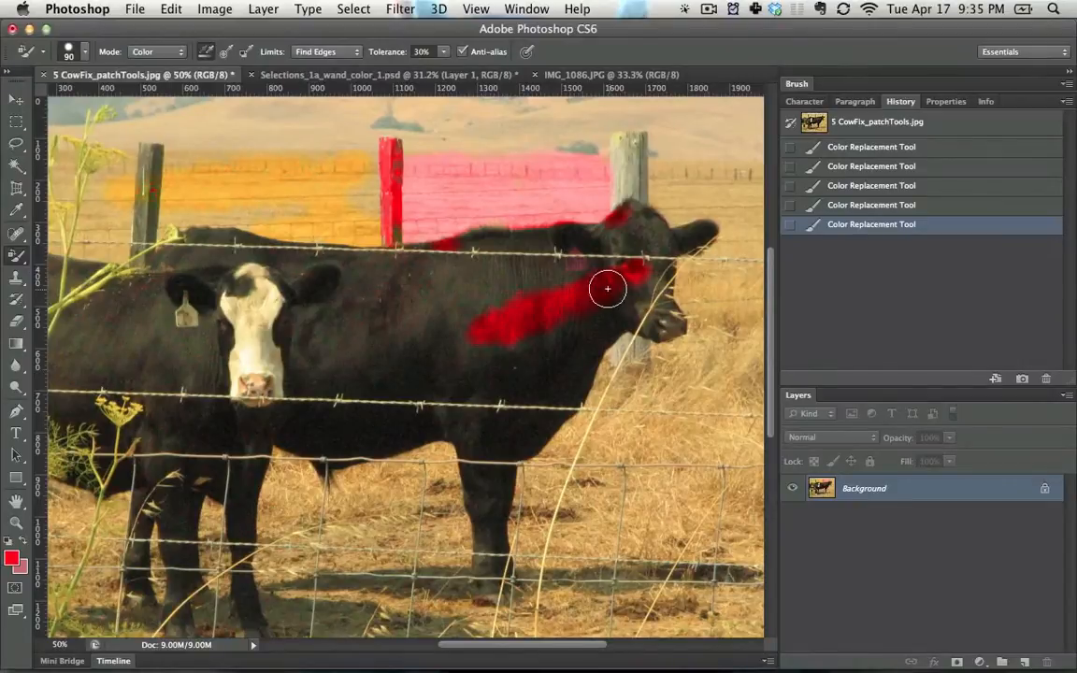
left_click_drag(608, 289, 690, 295)
left_click_drag(582, 271, 524, 245)
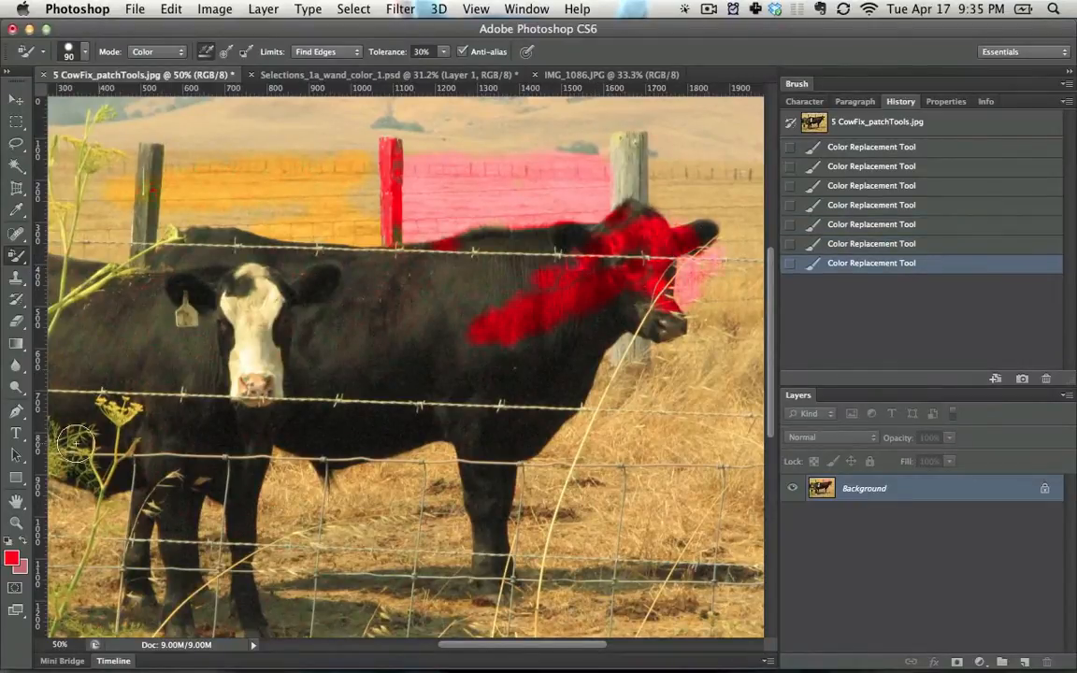
With the Mixer Brush Tool, blend red strokes from beside the large cow's front leg up over its belly toward the white-faced cow's muzzle.
left_click(23, 262)
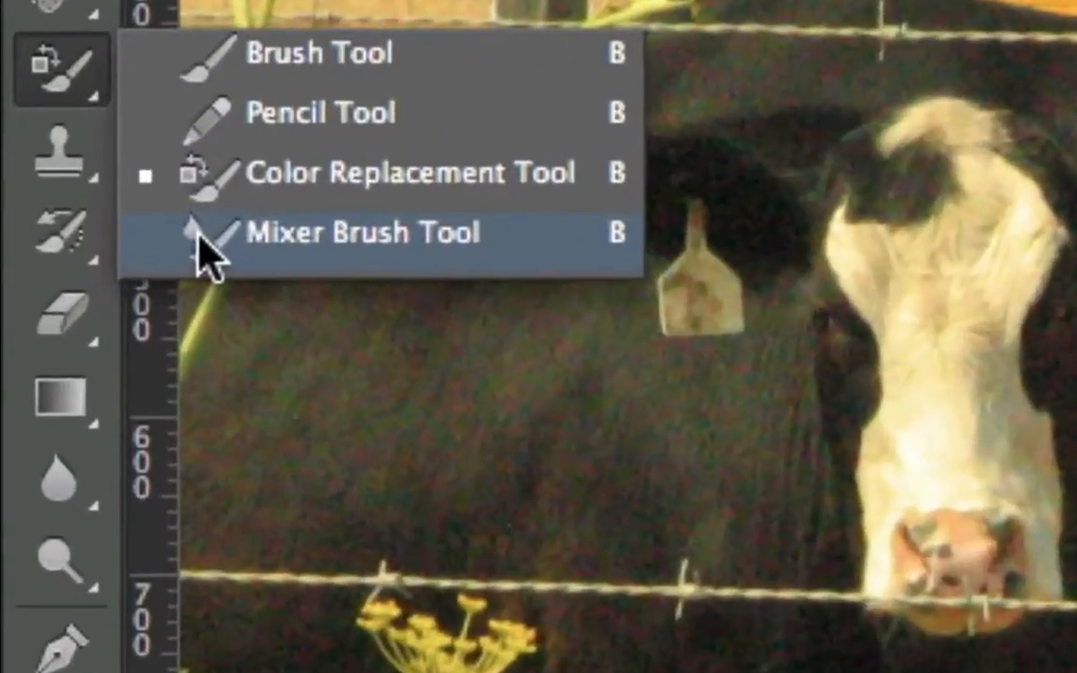
left_click(199, 237)
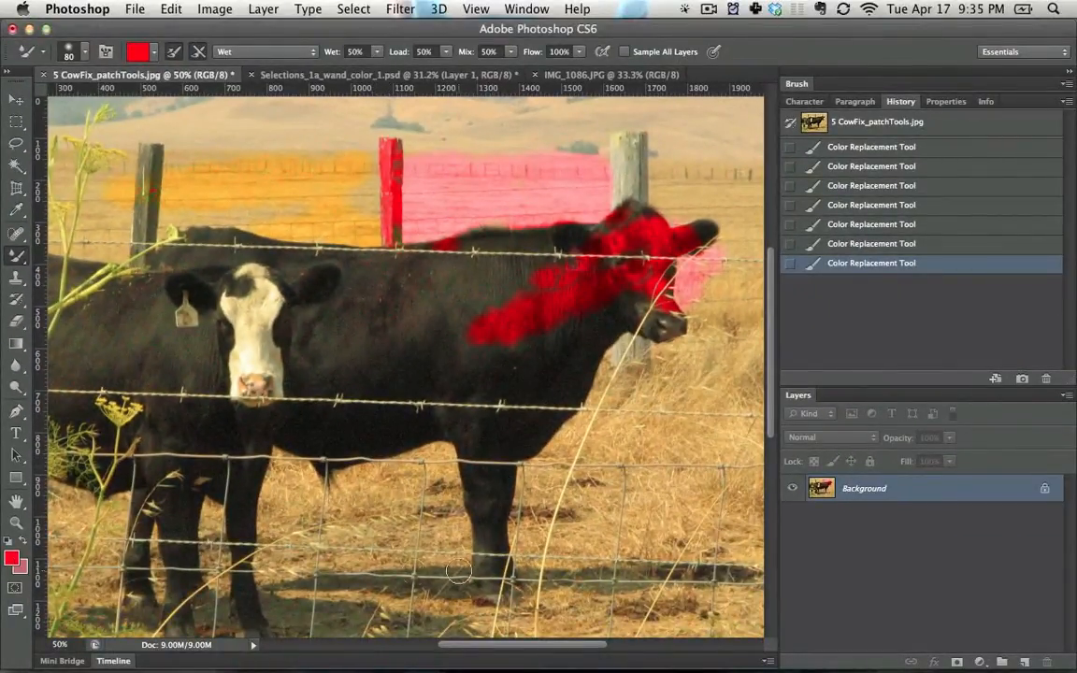
left_click_drag(459, 573, 385, 373)
left_click_drag(463, 559, 419, 391)
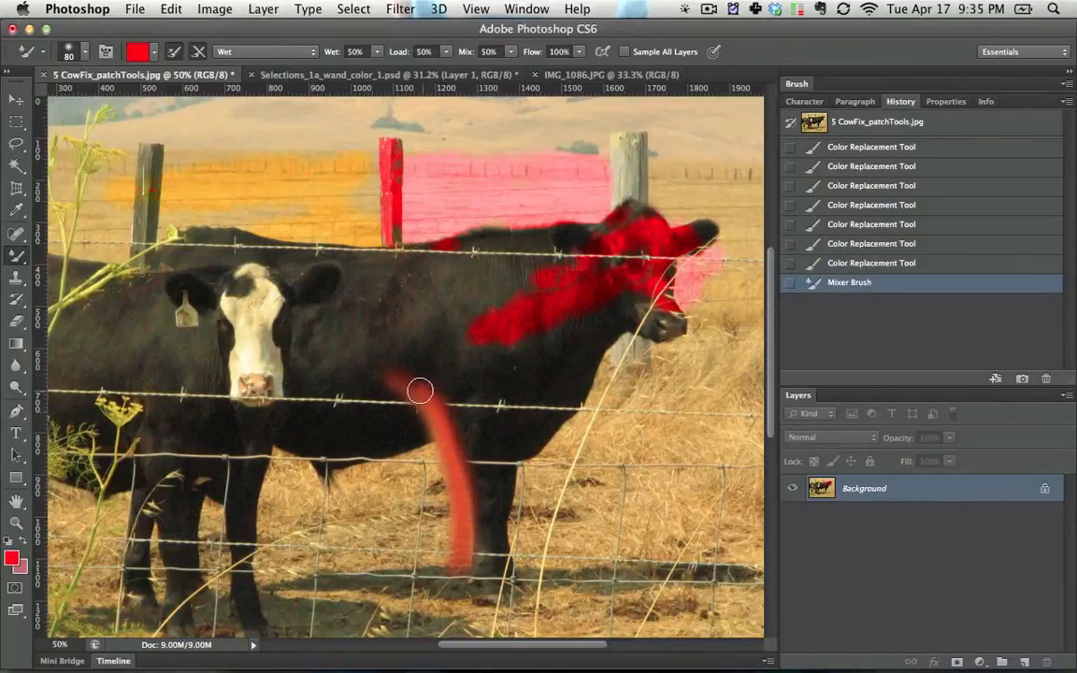
mouse_move(455, 454)
left_mouse_down()
mouse_move(404, 384)
mouse_move(408, 397)
mouse_move(348, 401)
mouse_move(430, 410)
mouse_move(273, 410)
left_mouse_up()
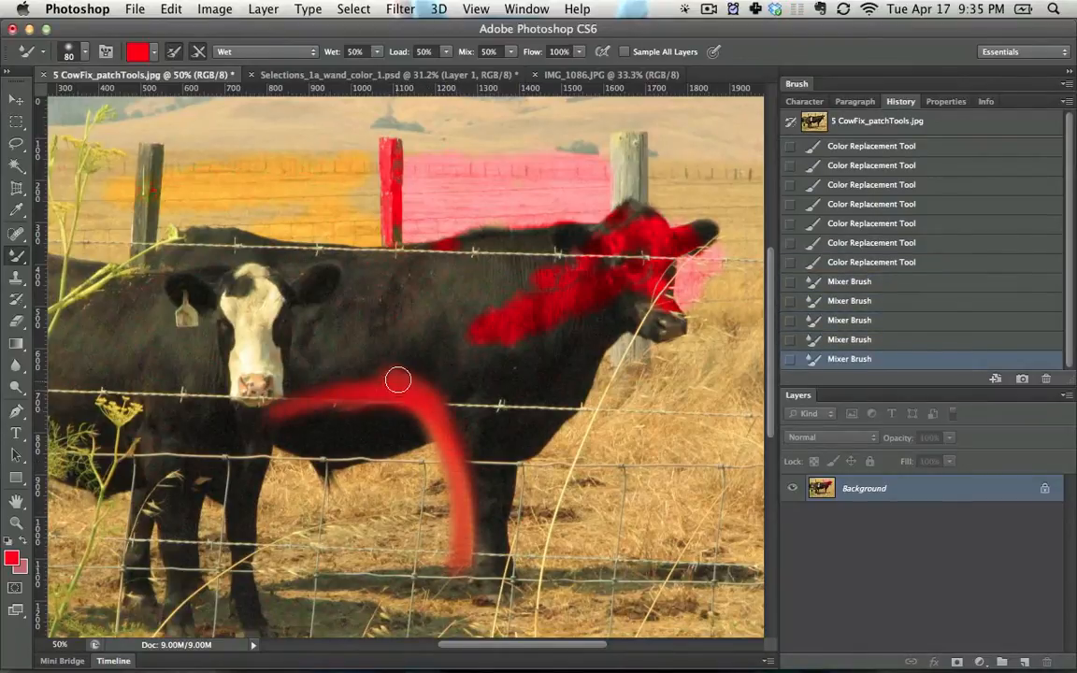
Blend more red Mixer Brush strokes radiating across the large cow's flank and over the white-faced cow's forehead to its tagged ear.
mouse_move(398, 379)
left_mouse_down()
mouse_move(271, 329)
mouse_move(476, 322)
left_mouse_up()
mouse_move(433, 408)
left_mouse_down()
mouse_move(498, 392)
mouse_move(534, 449)
mouse_move(503, 457)
mouse_move(254, 442)
mouse_move(360, 434)
left_mouse_up()
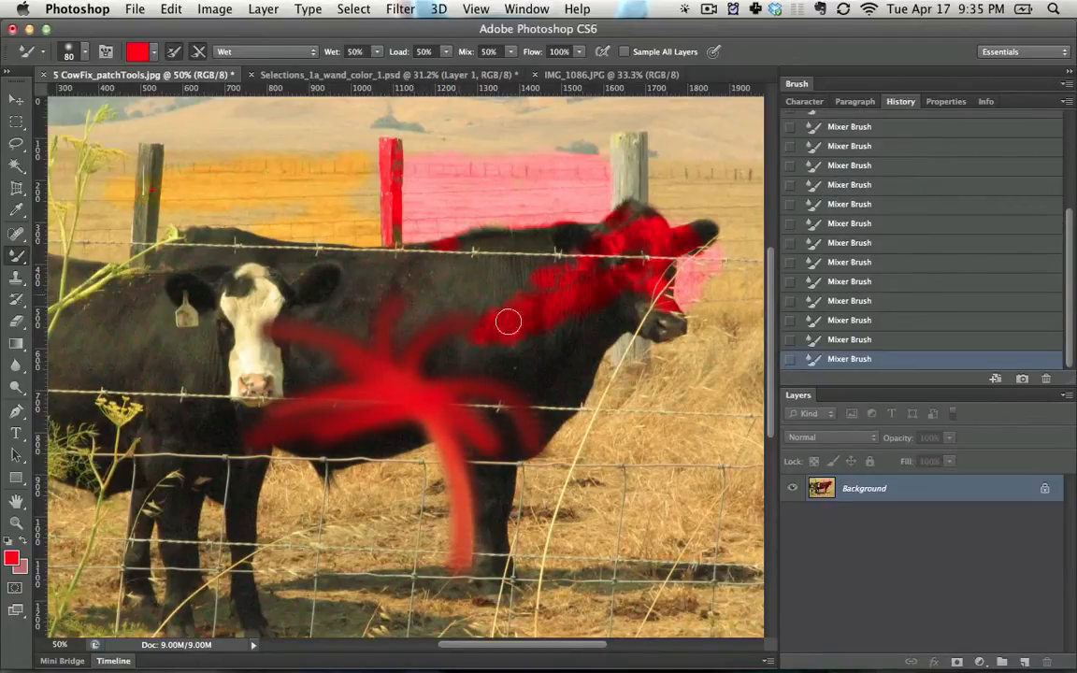
left_click_drag(465, 296, 173, 306)
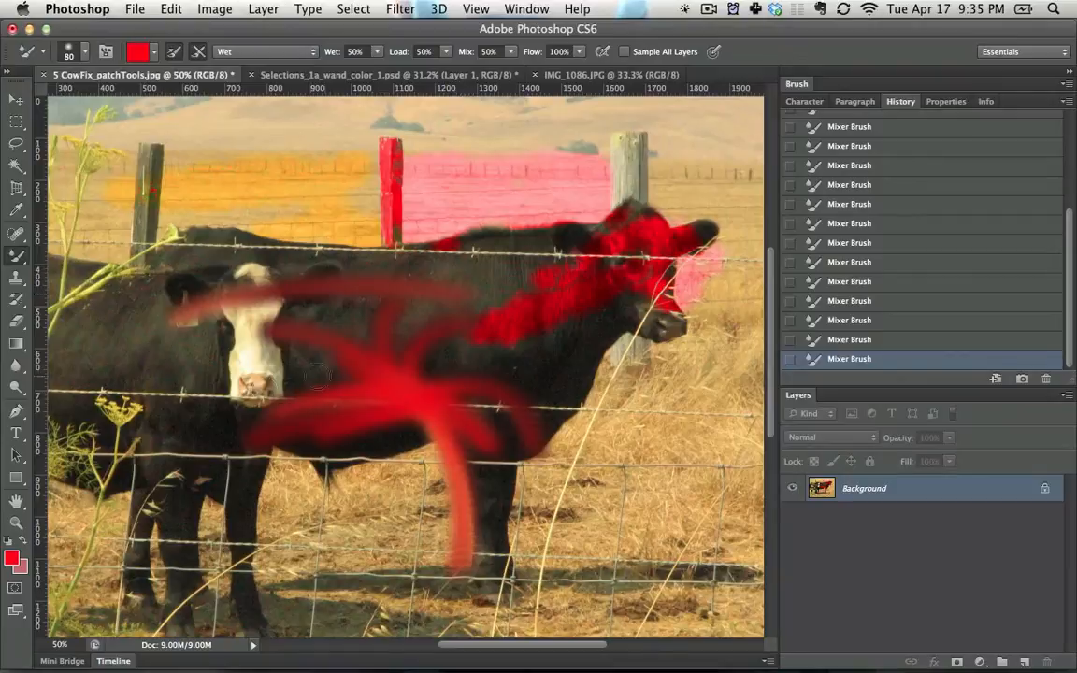
Set the foreground color to blue 005aff and blend blue strokes into the red ones on the large cow's flank and belly.
left_click(11, 559)
left_click(688, 403)
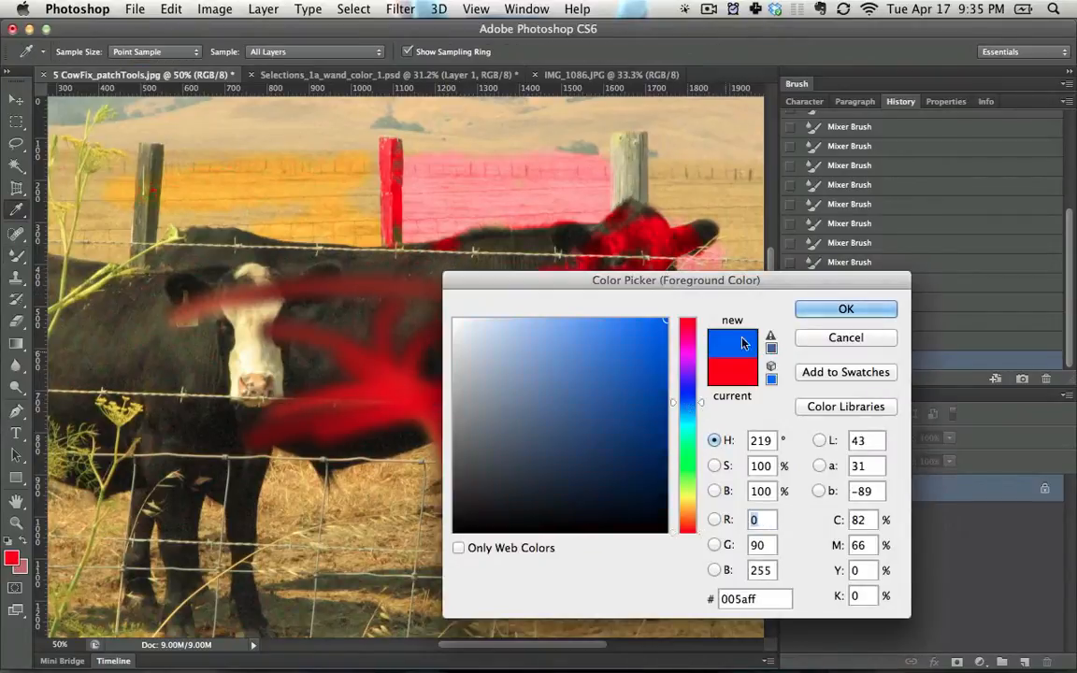
left_click(814, 310)
mouse_move(384, 372)
left_mouse_down()
mouse_move(439, 367)
mouse_move(363, 317)
mouse_move(412, 348)
mouse_move(397, 323)
mouse_move(295, 310)
left_mouse_up()
mouse_move(288, 447)
left_mouse_down()
mouse_move(372, 395)
mouse_move(323, 416)
mouse_move(312, 446)
mouse_move(474, 454)
left_mouse_up()
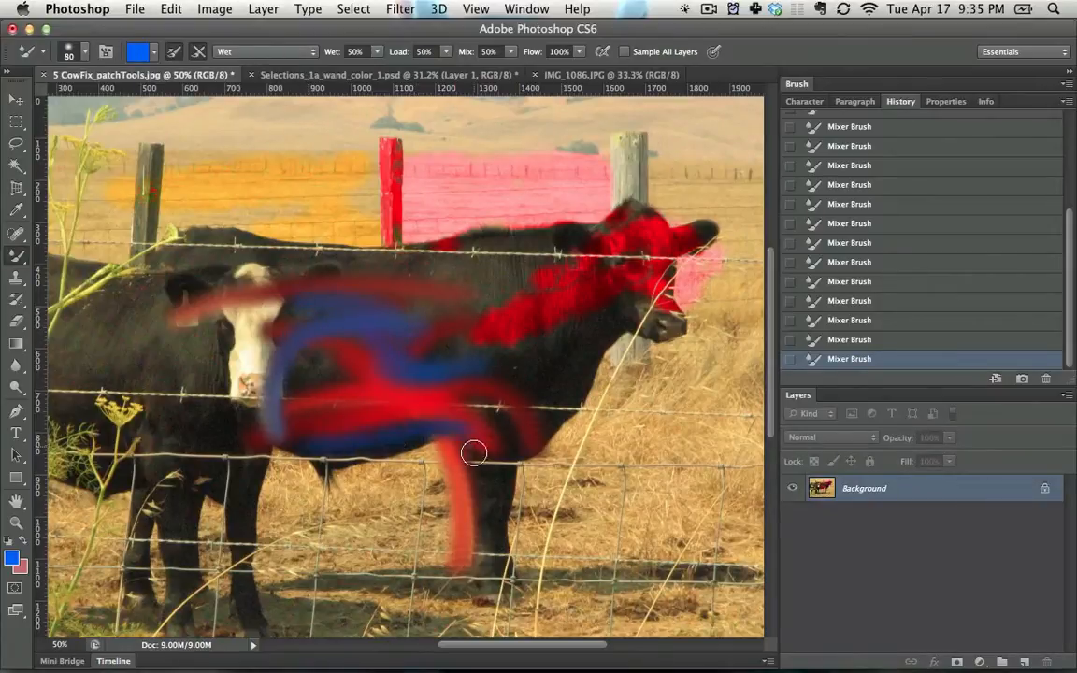
Choose the textured 90 px brush tip and paint rough blue strokes over the blended area beside the white-faced cow's muzzle.
right_click(429, 413)
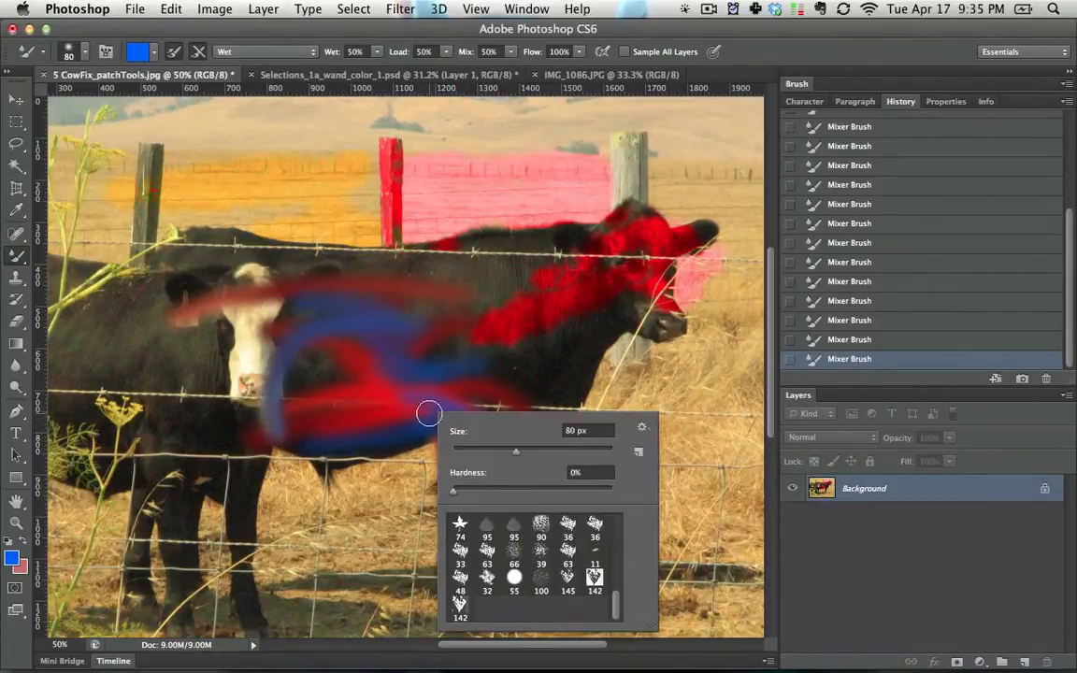
left_click(547, 534)
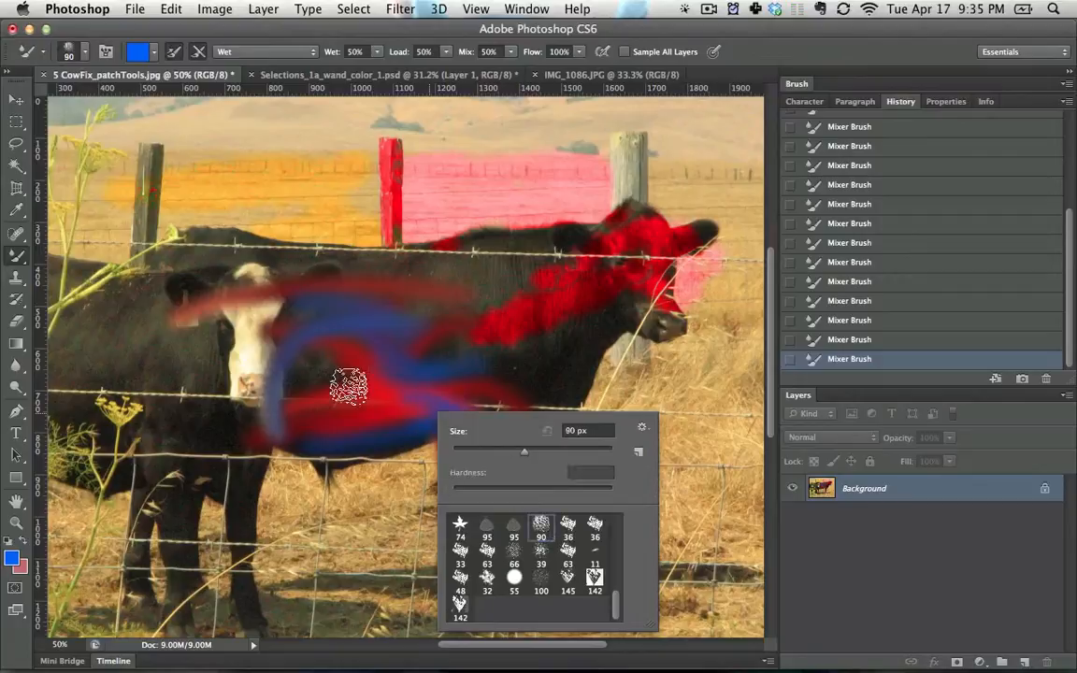
mouse_move(349, 385)
left_mouse_down()
mouse_move(324, 422)
mouse_move(294, 390)
mouse_move(428, 422)
mouse_move(357, 374)
mouse_move(280, 471)
mouse_move(492, 454)
left_mouse_up()
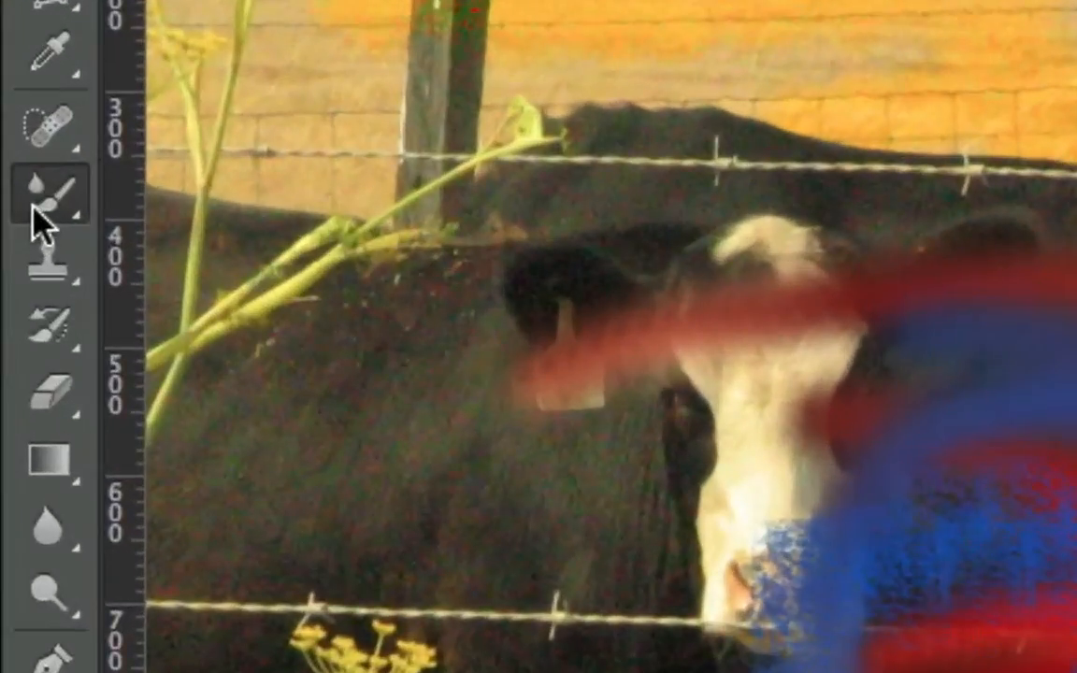
Switch from the Mixer Brush to the regular Brush Tool.
left_click(16, 257)
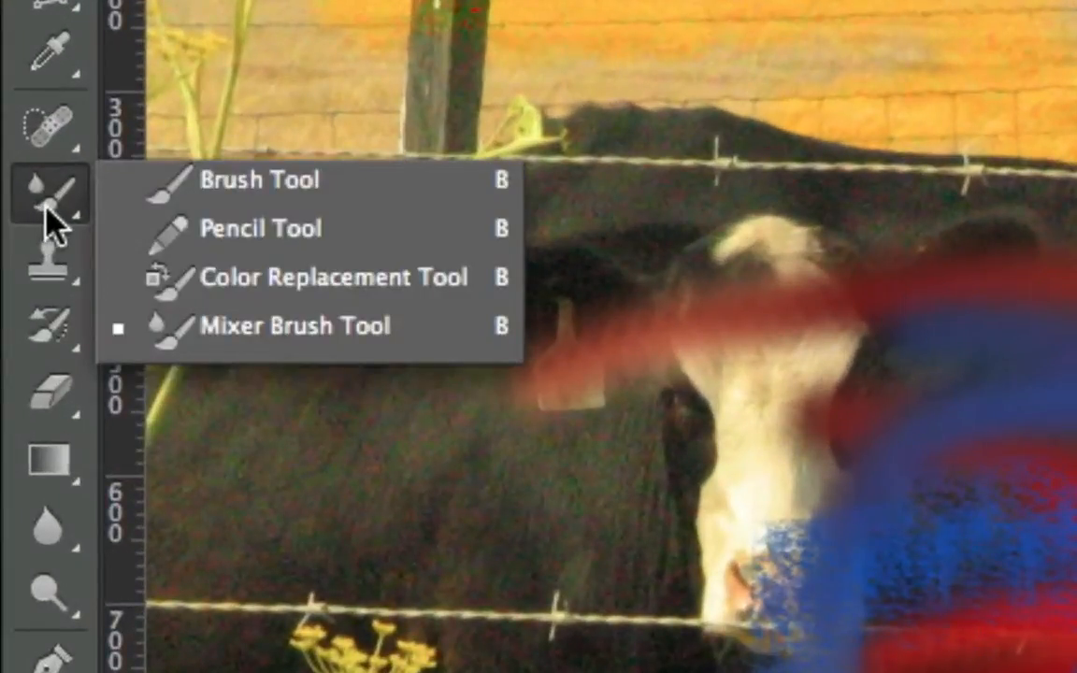
left_click(218, 198)
left_click(39, 200)
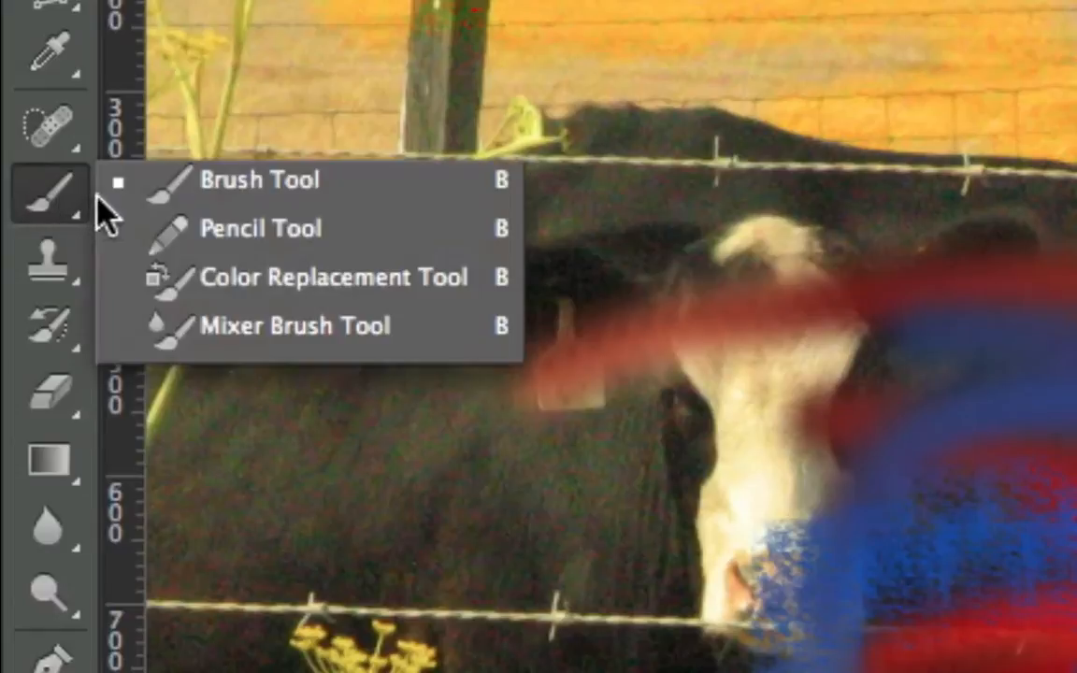
left_click(72, 211)
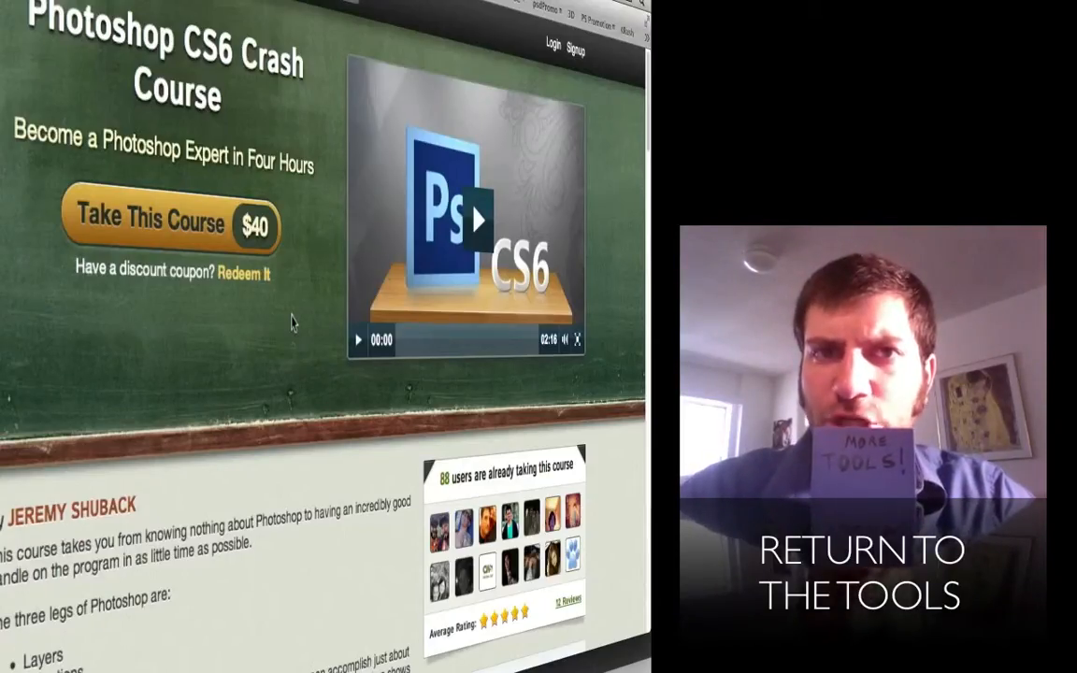
scroll(292, 322, "down", 5)
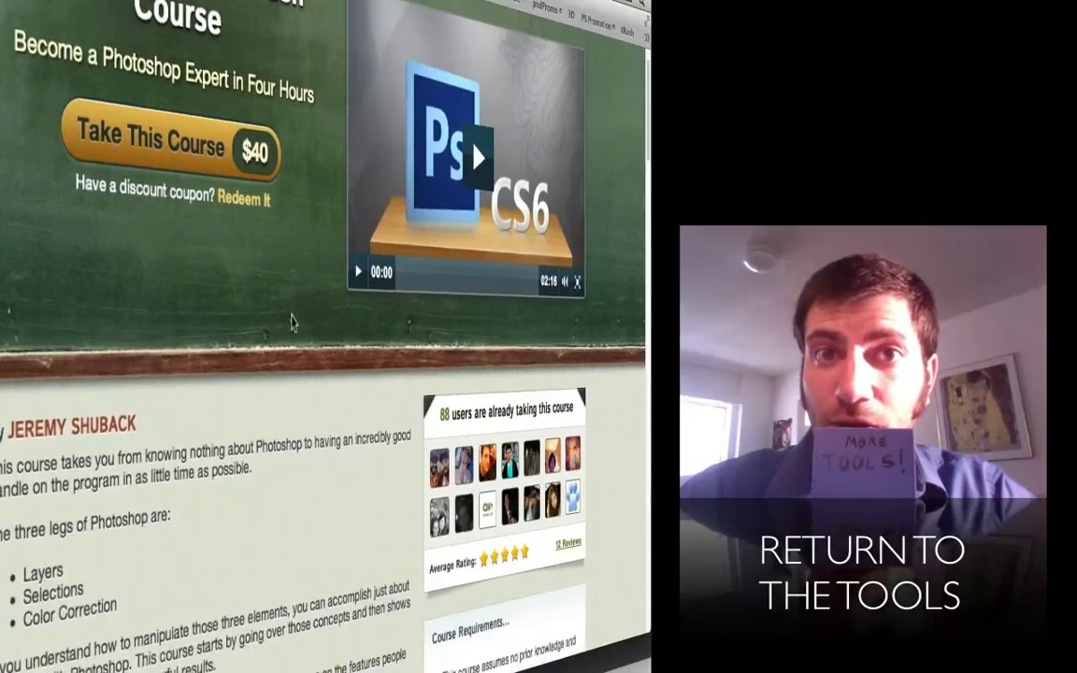
scroll(292, 322, "down", 14)
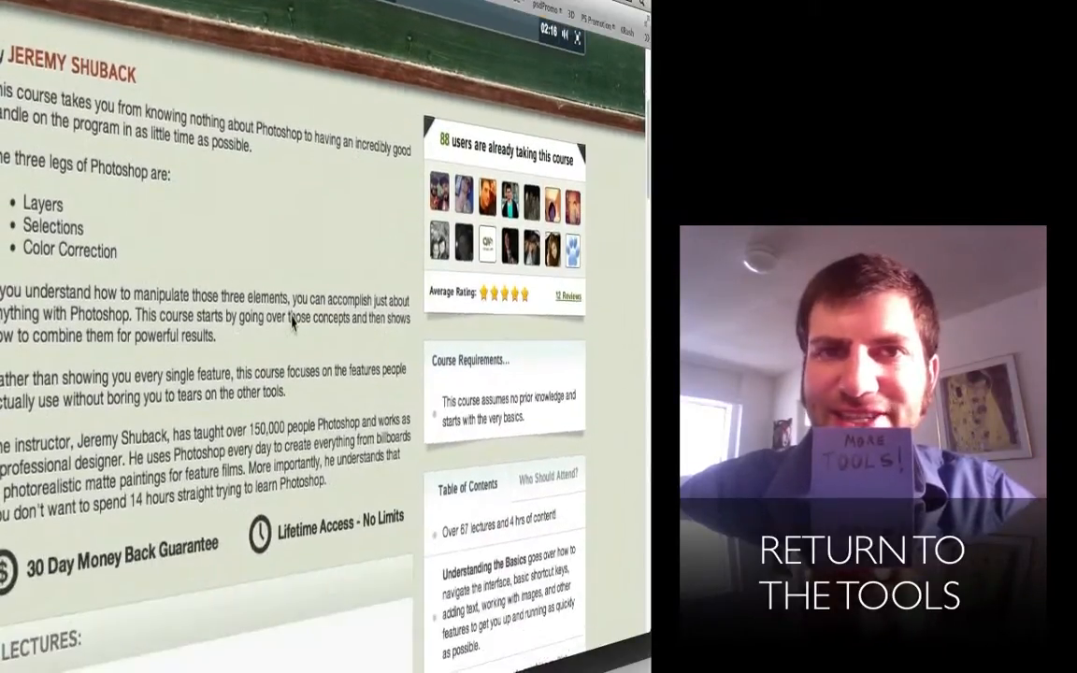
scroll(291, 323, "down", 4)
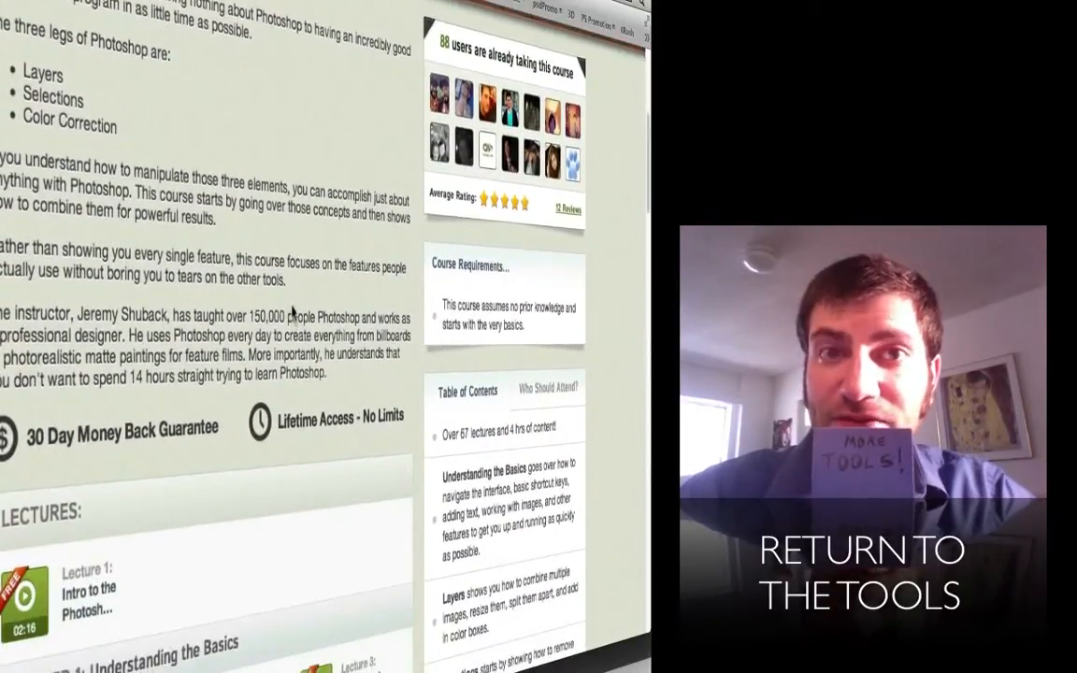